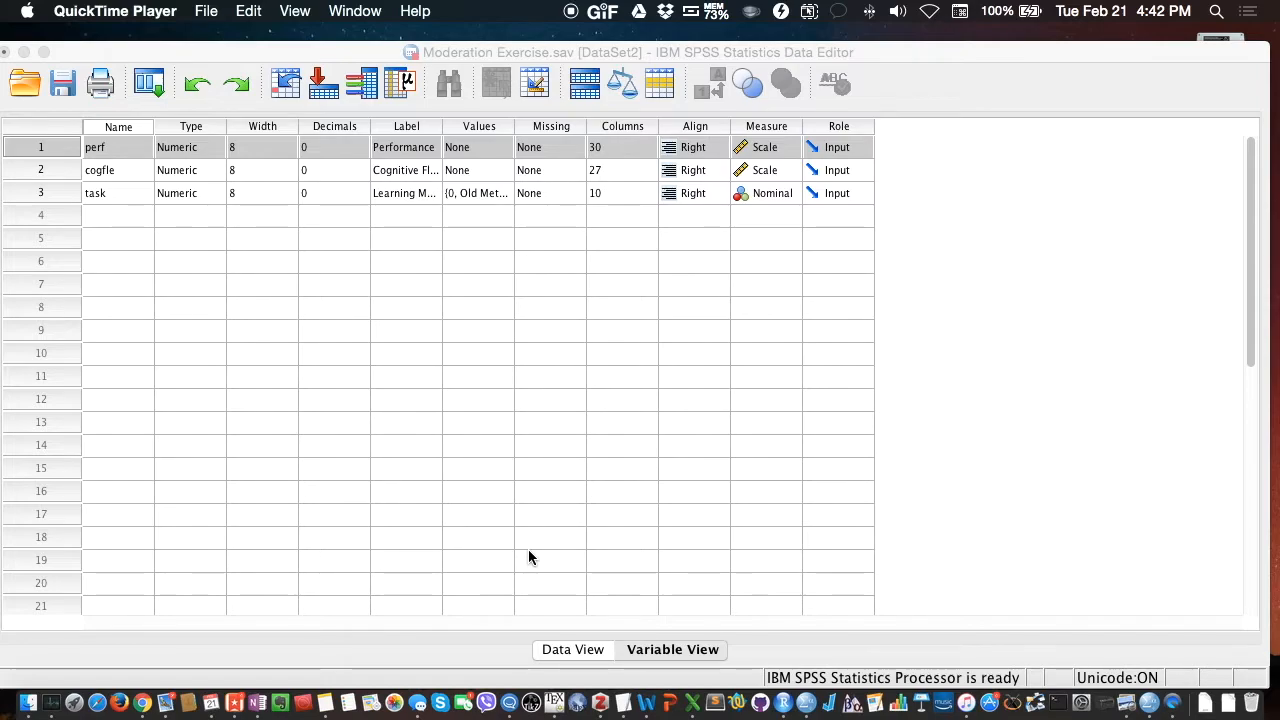
Check the value labels defined for the task variable and leave them as they are
left_click_drag(488, 54, 502, 34)
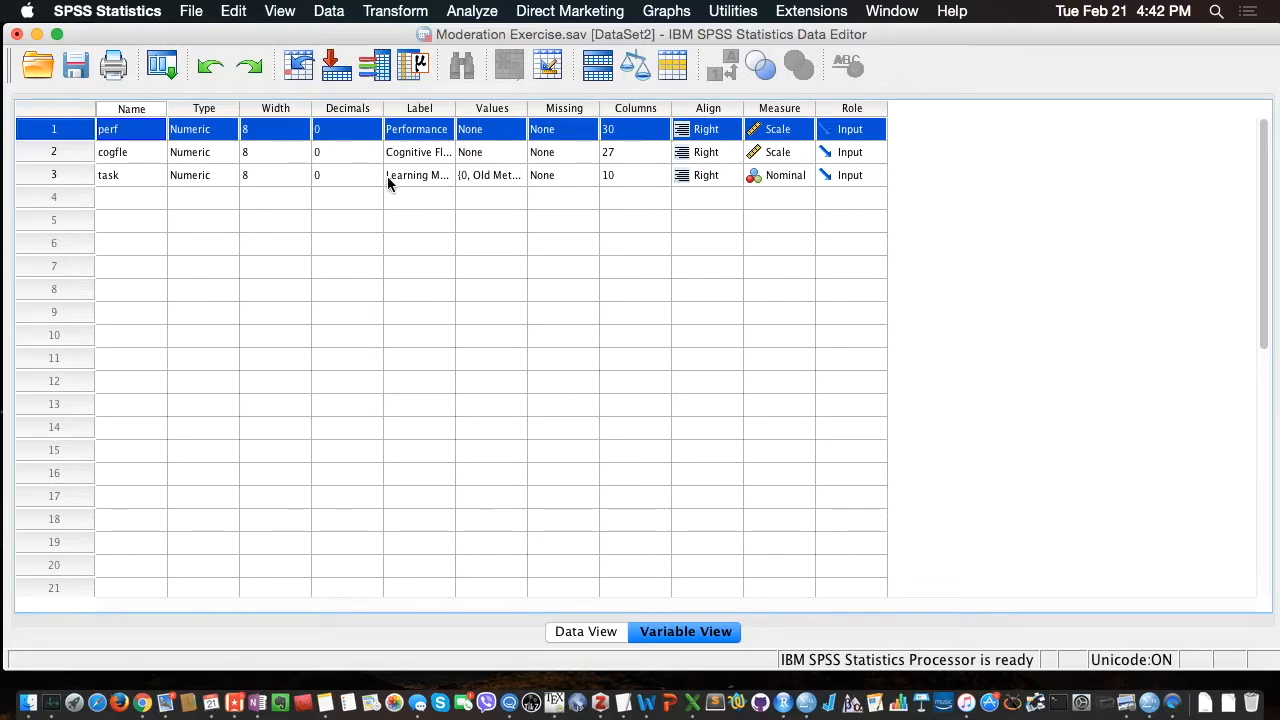
left_click(60, 175)
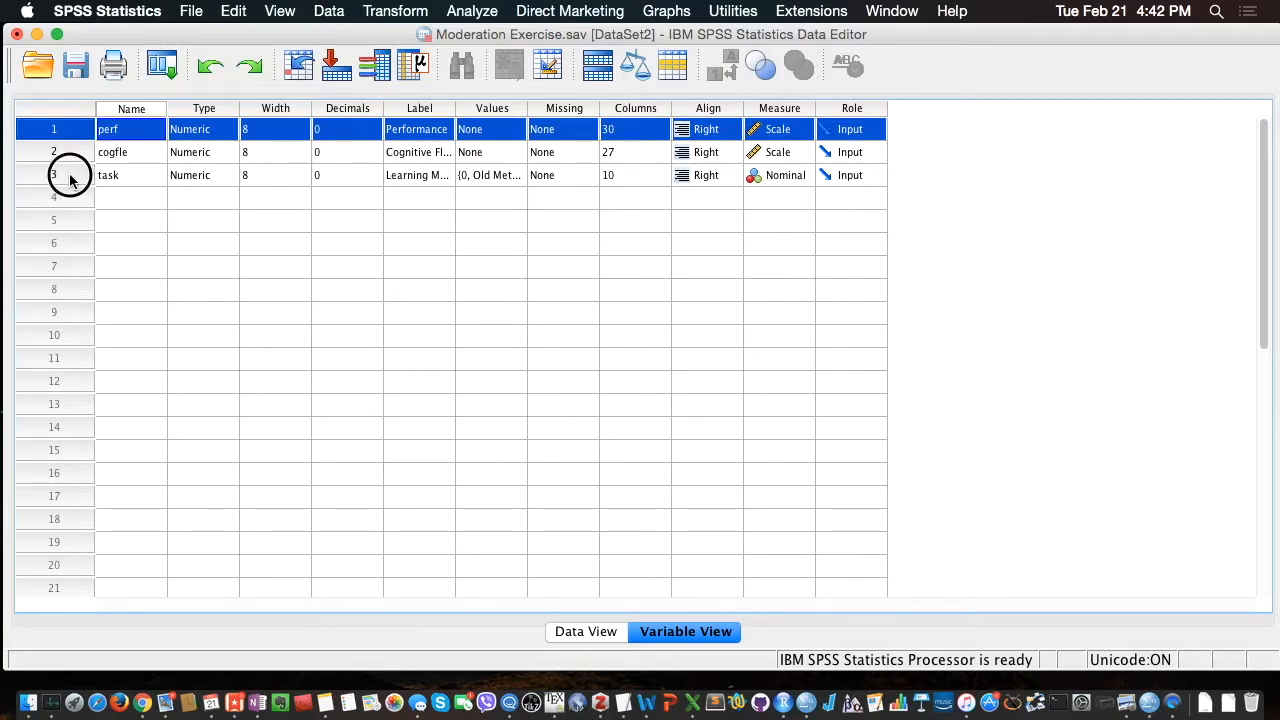
left_click(483, 180)
left_click(513, 178)
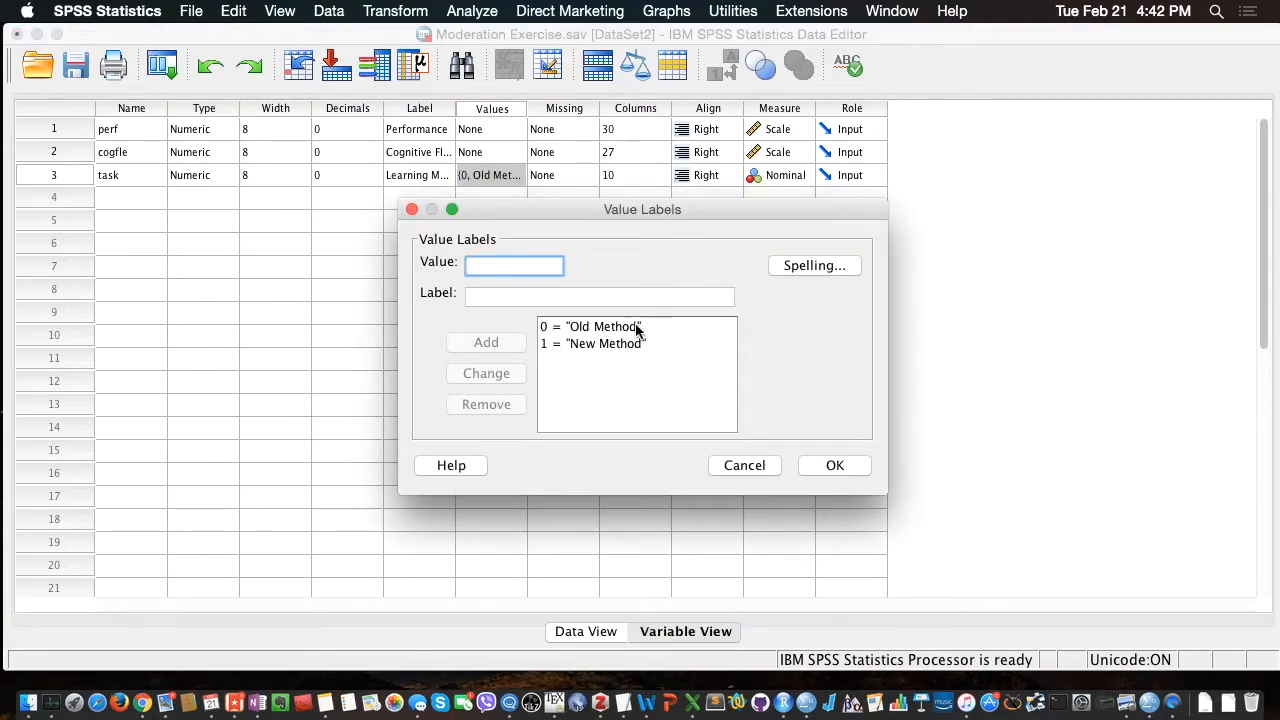
left_click(759, 467)
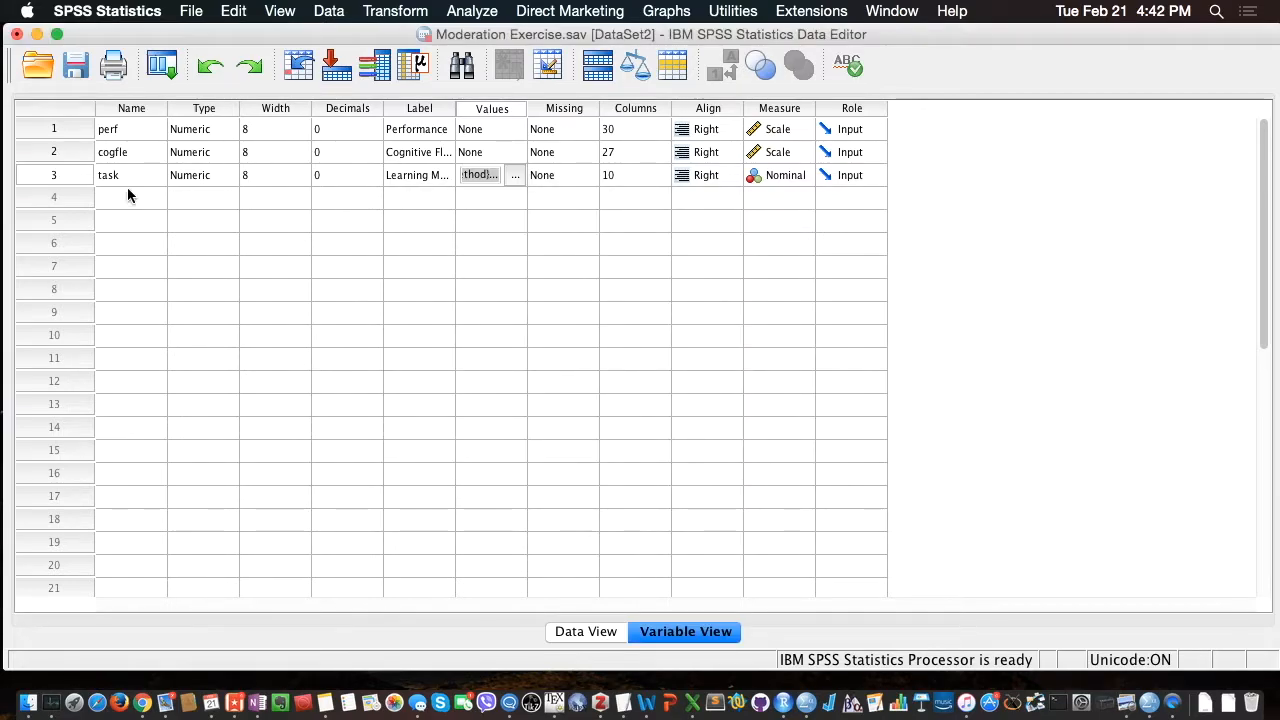
Review the definitions of the perf, cogfle and task variables one by one
left_click(77, 133)
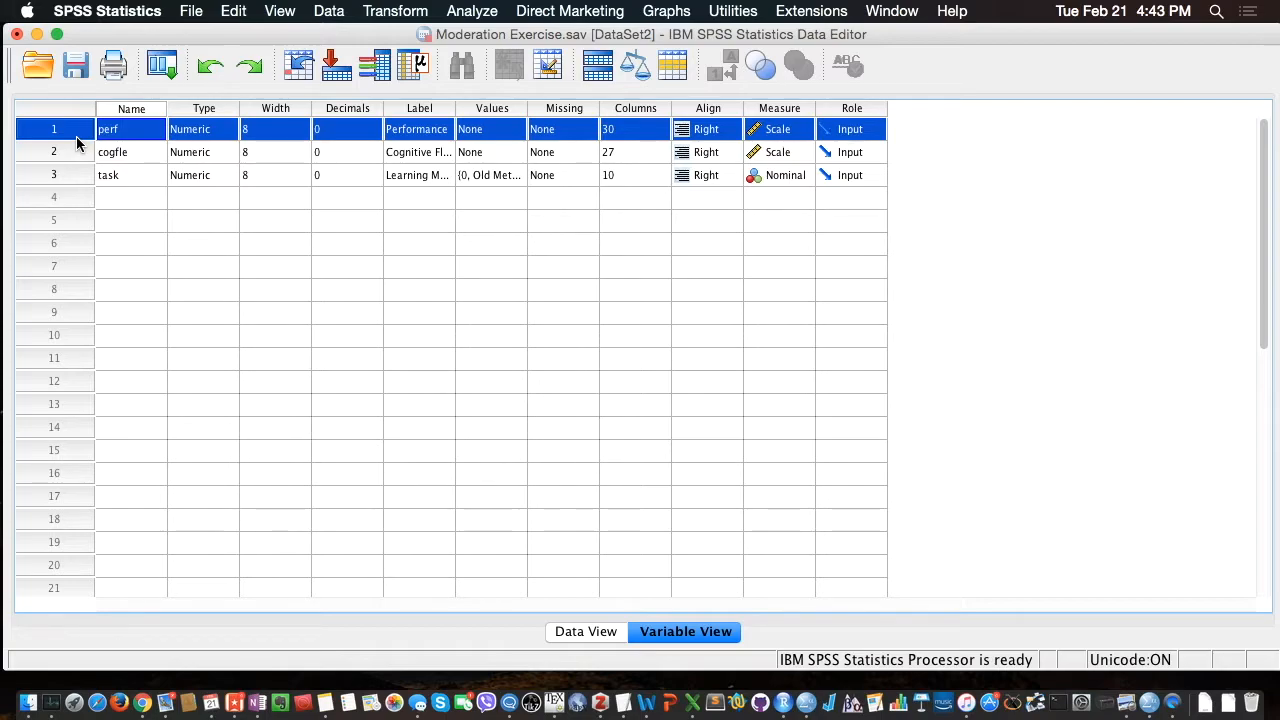
left_click(44, 155)
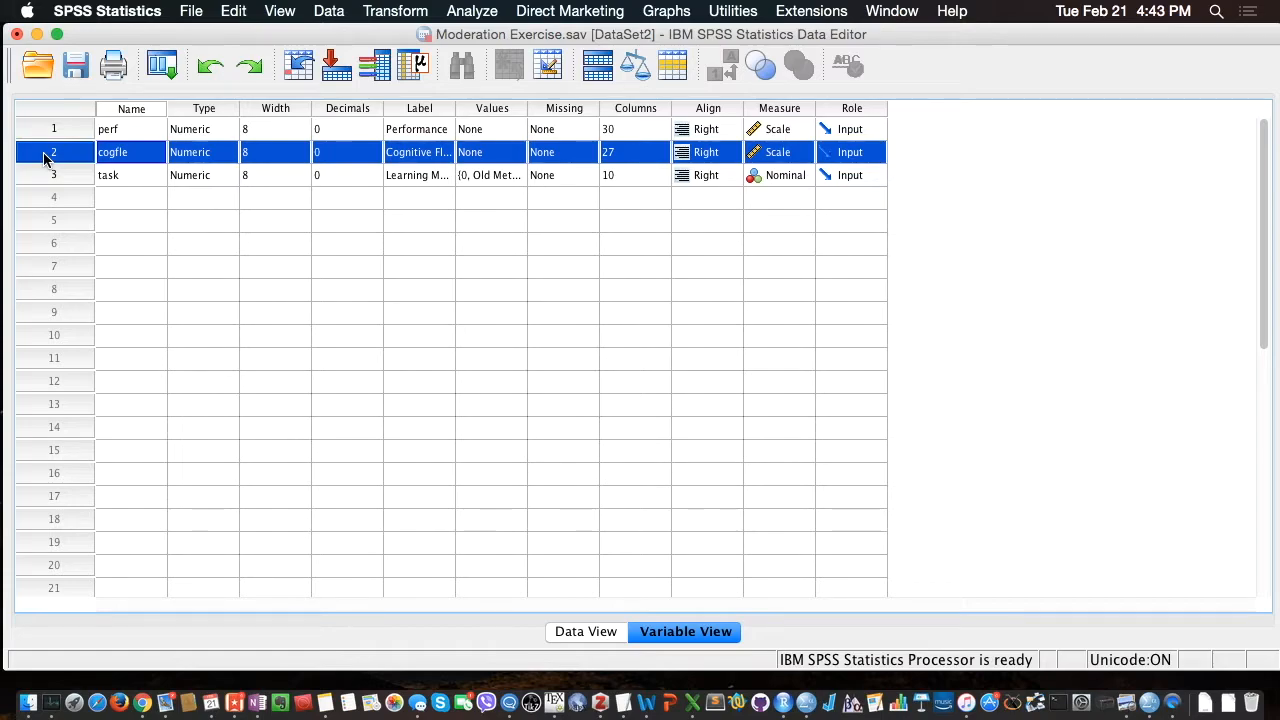
left_click(44, 172)
left_click(54, 129)
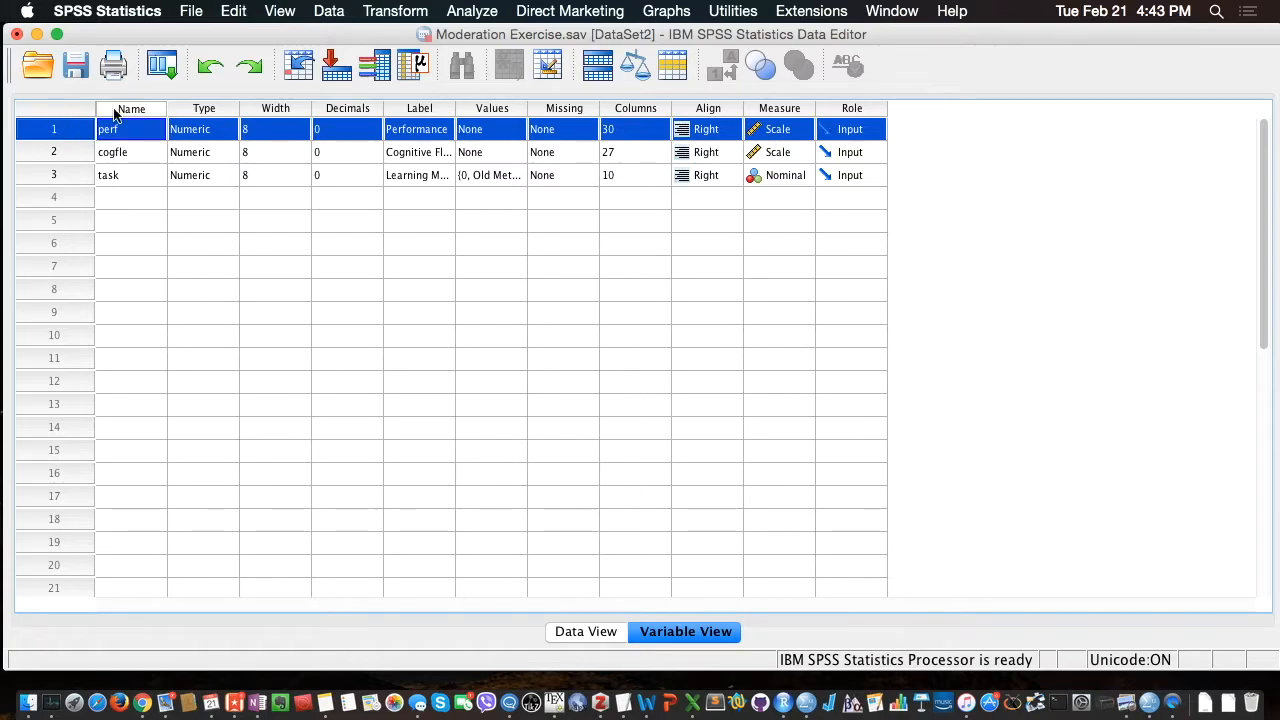
Reset the PROCESS regression procedure to its defaults and set its model number to 1
left_click(463, 10)
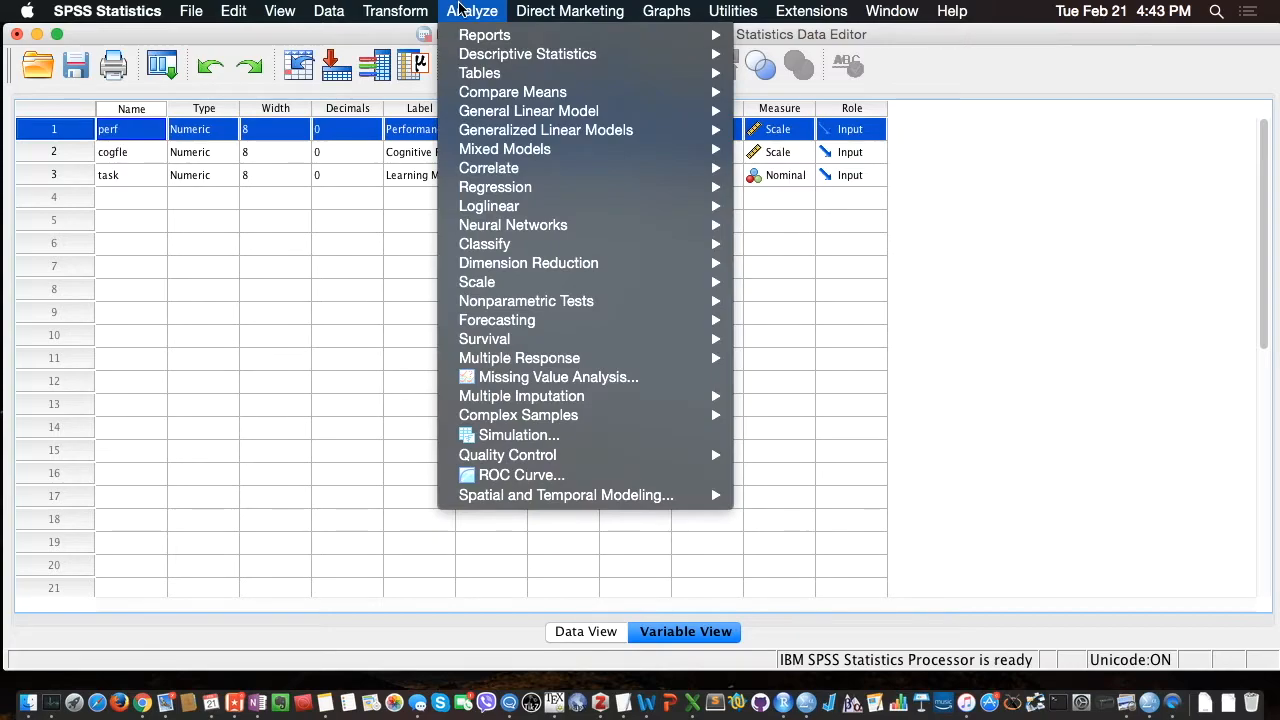
mouse_move(515, 189)
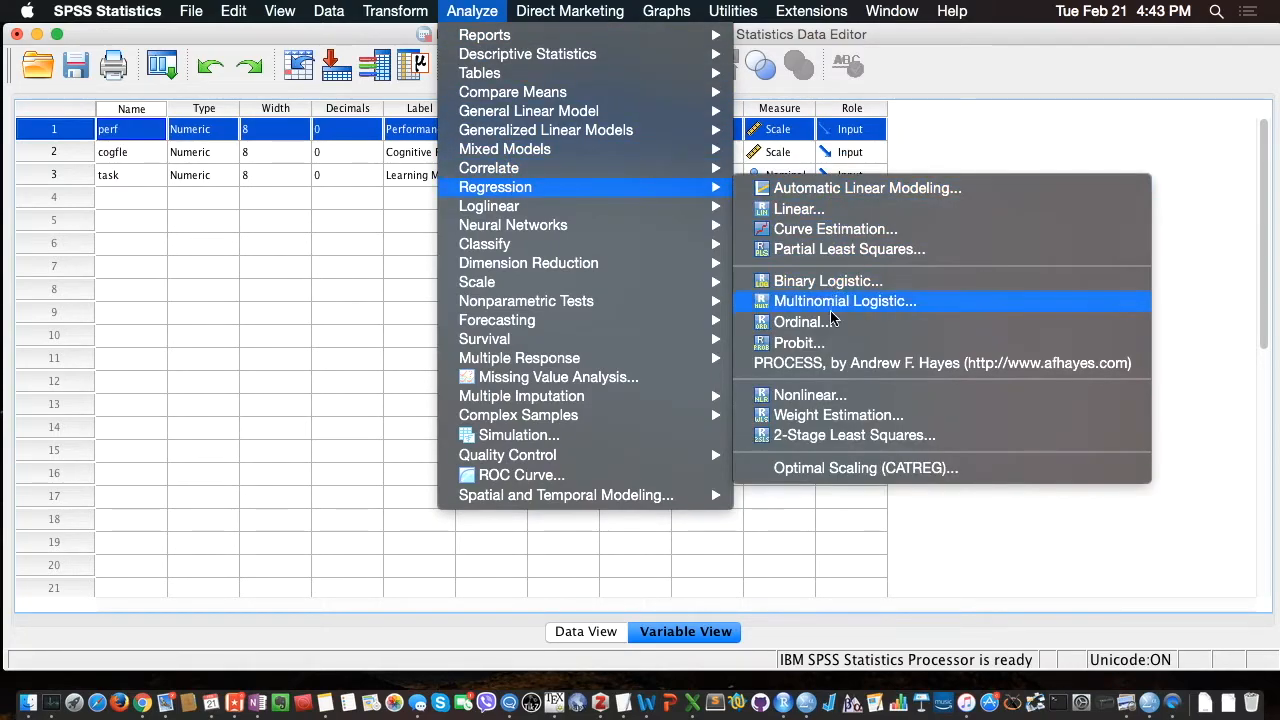
left_click(828, 368)
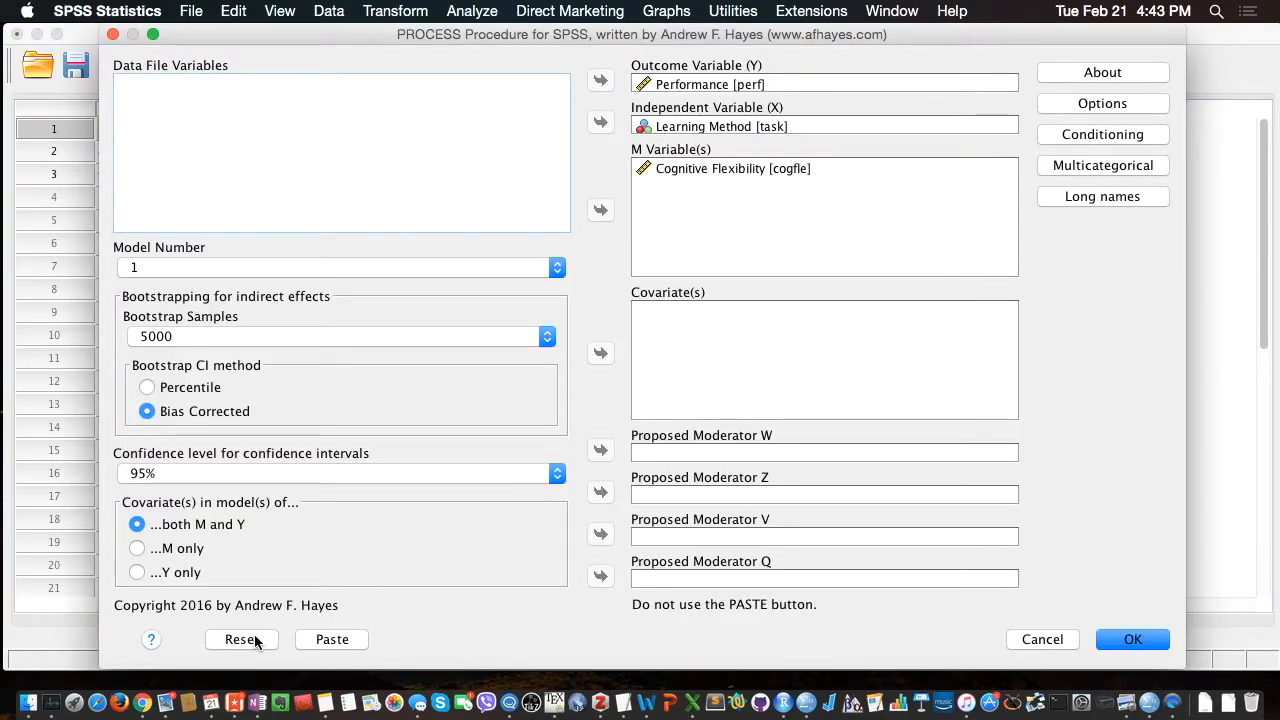
left_click(245, 639)
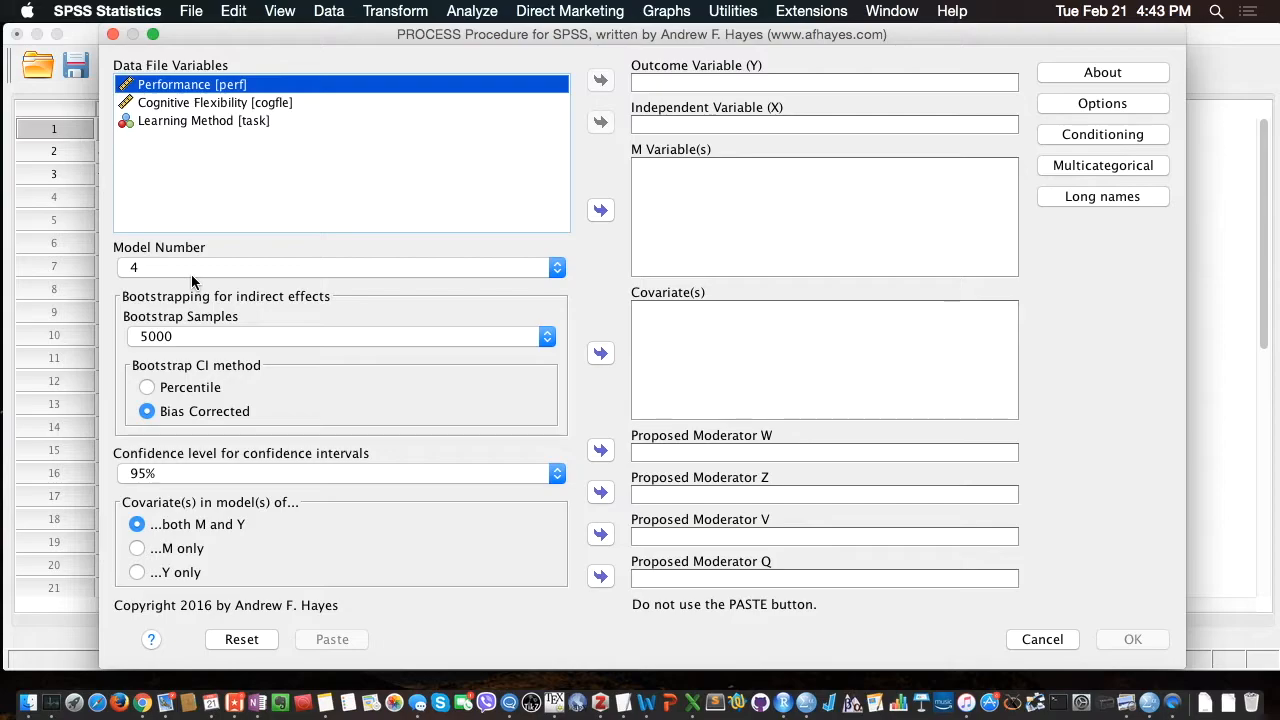
left_click(527, 281)
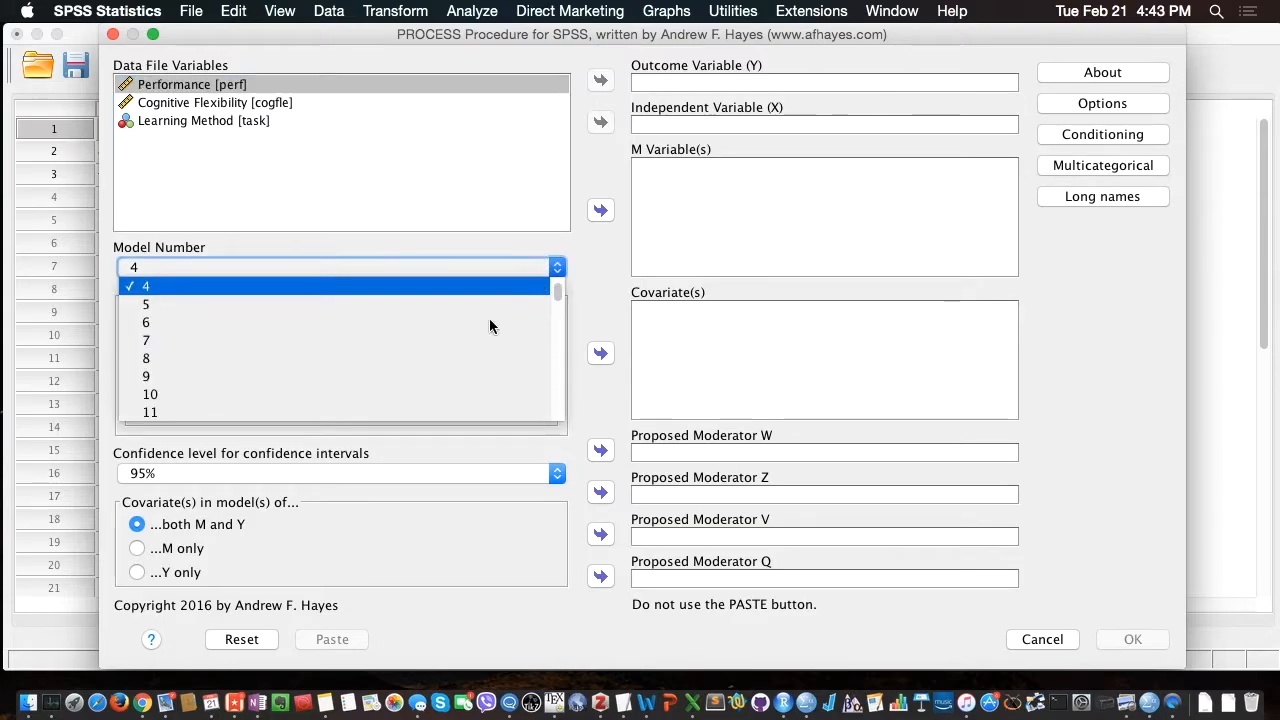
scroll(470, 300, "up", 3)
left_click(453, 286)
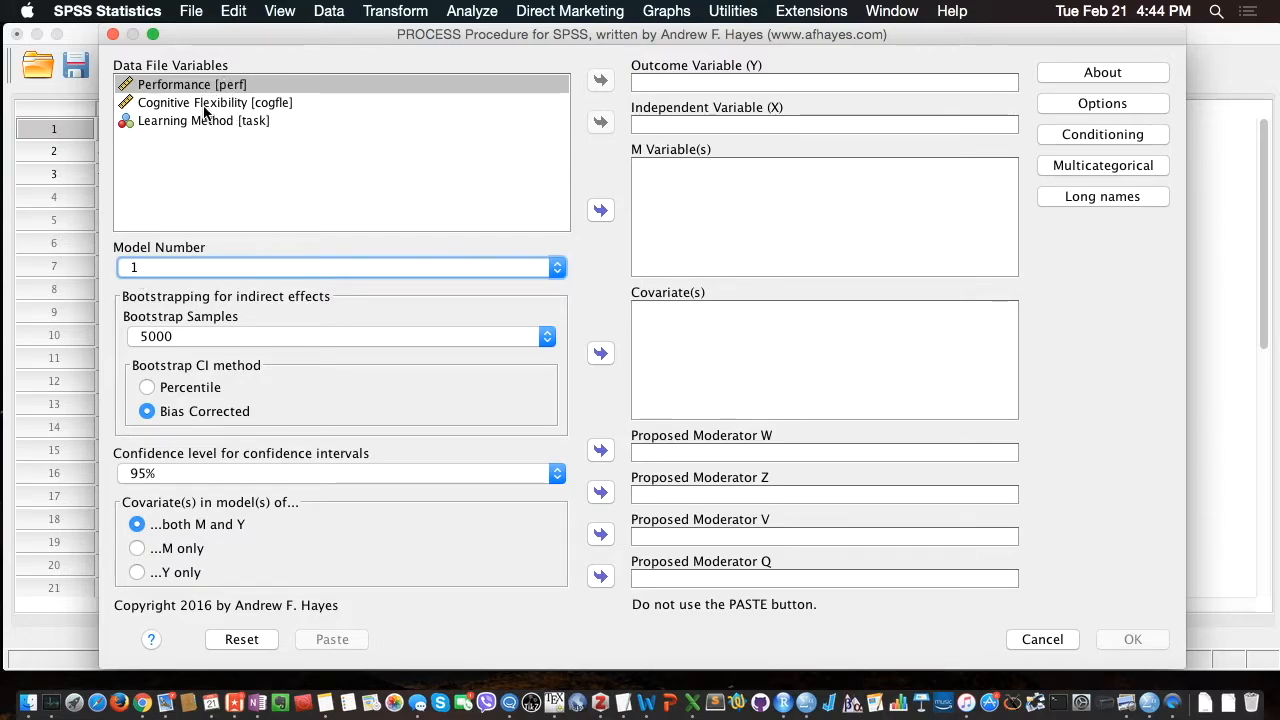
Assign Performance as the outcome variable (Y), Learning Method as the independent variable (X) and Cognitive Flexibility as the M variable
left_click(749, 82)
left_click_drag(215, 82, 731, 80)
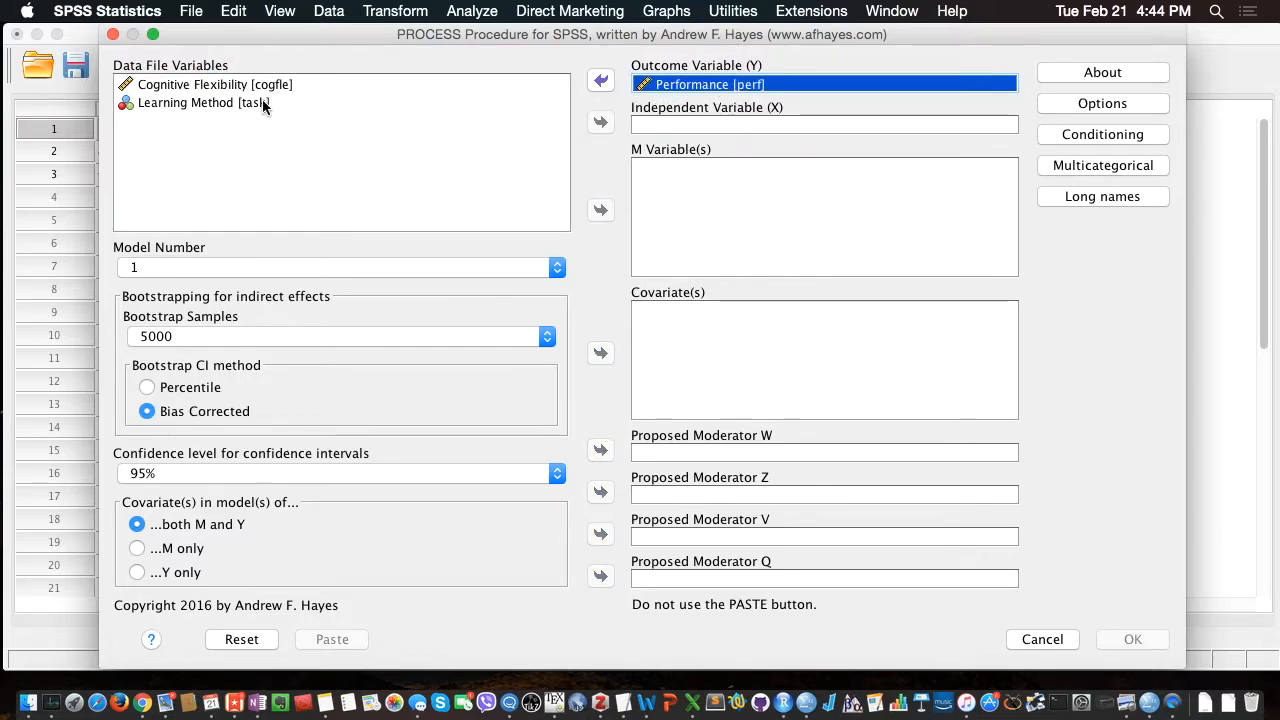
left_click_drag(215, 103, 650, 124)
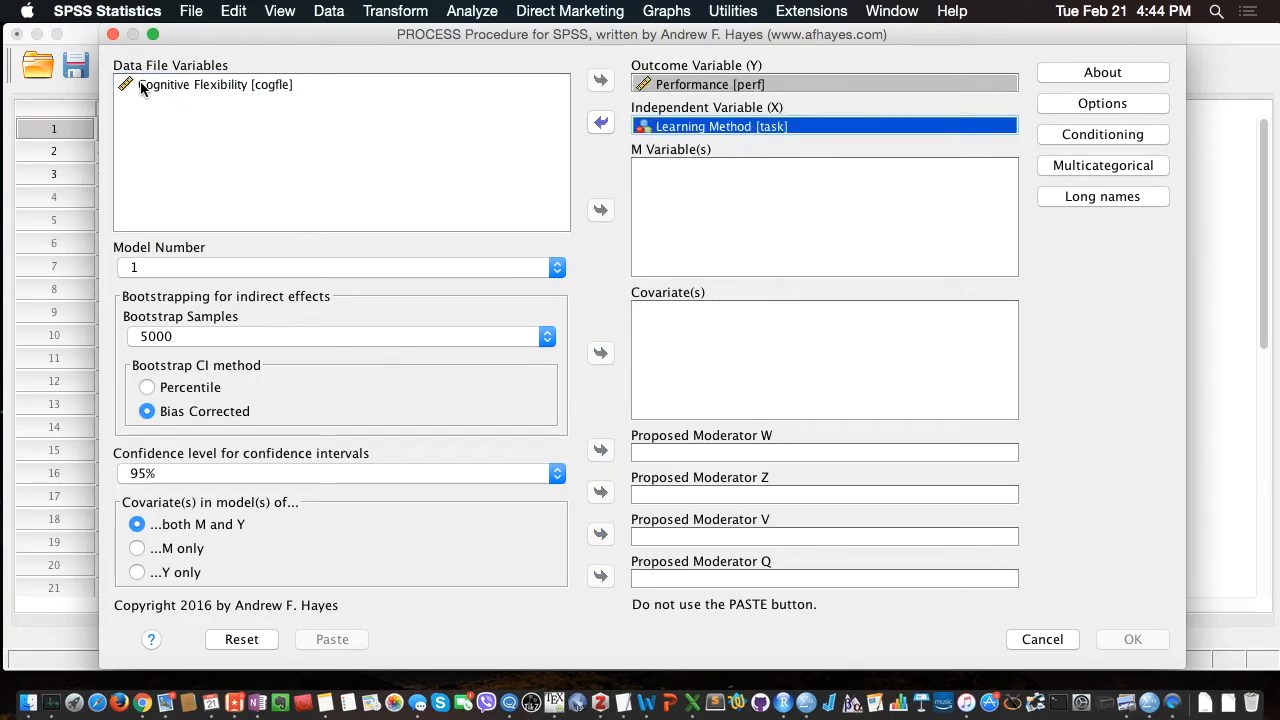
left_click_drag(145, 85, 466, 123)
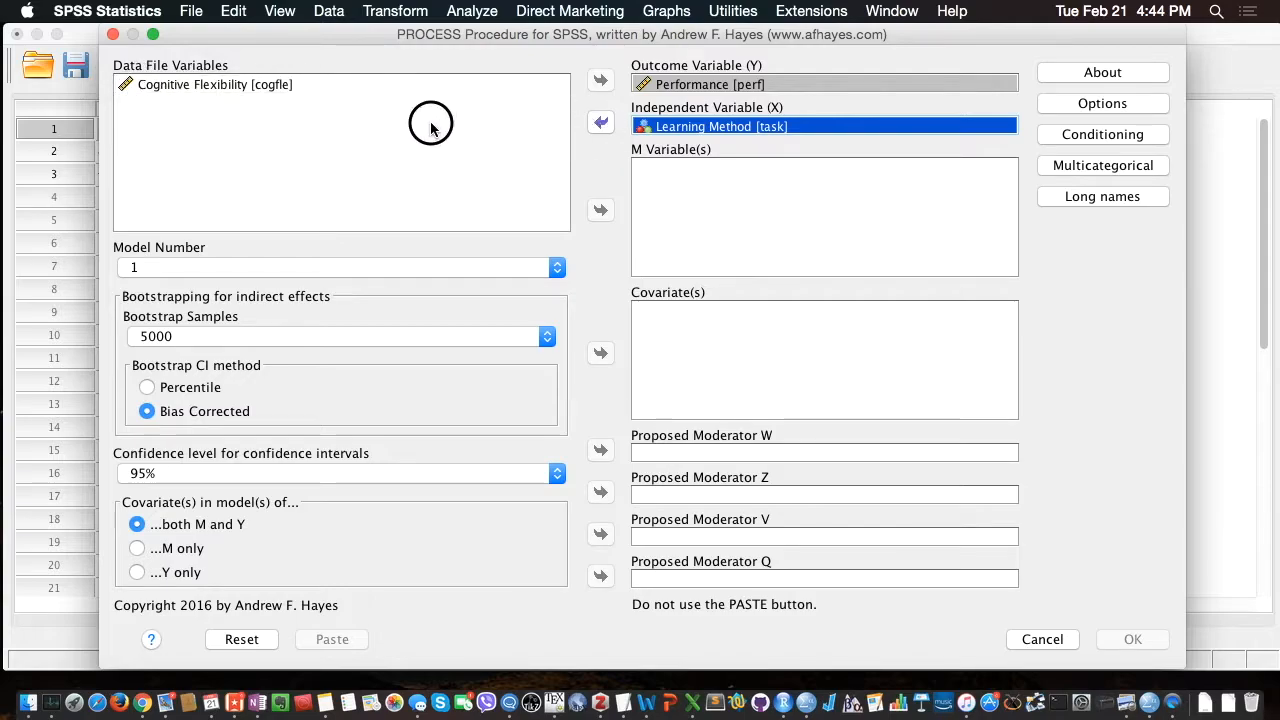
left_click_drag(185, 86, 671, 190)
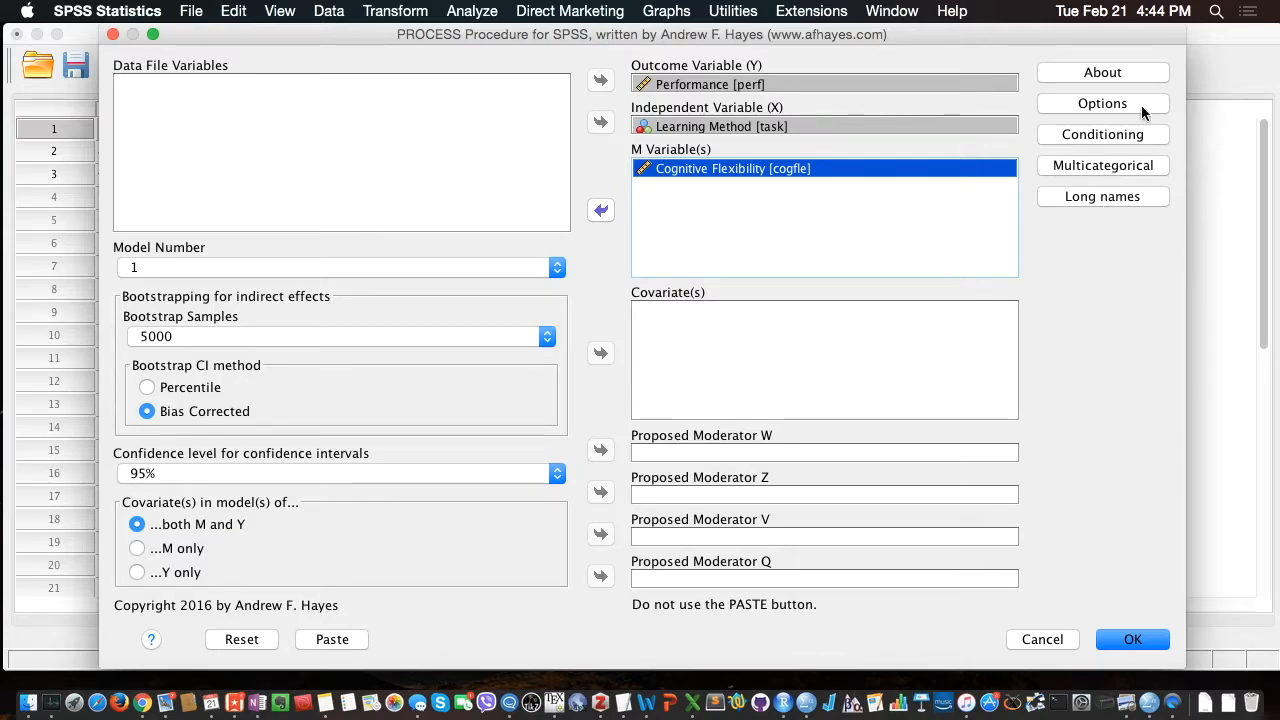
Enable generating data for plotting in the PROCESS options, leaving OLS/ML confidence intervals on
left_click(1102, 104)
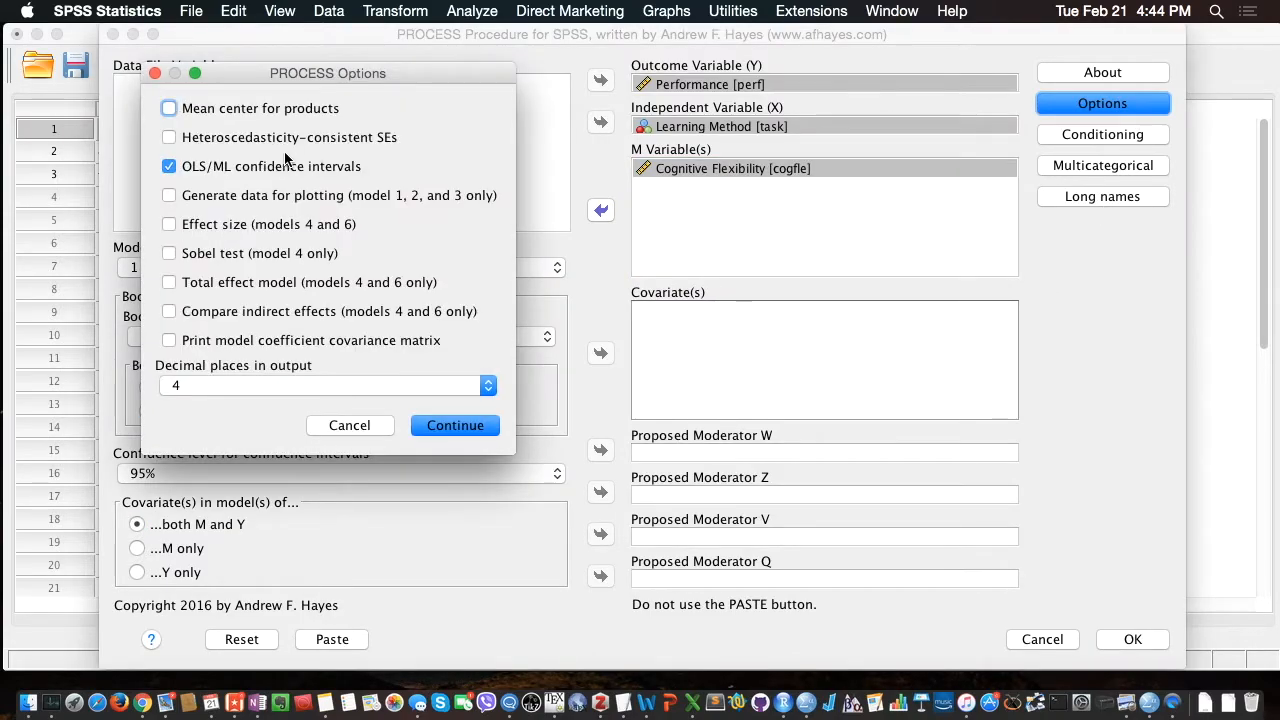
left_click(209, 193)
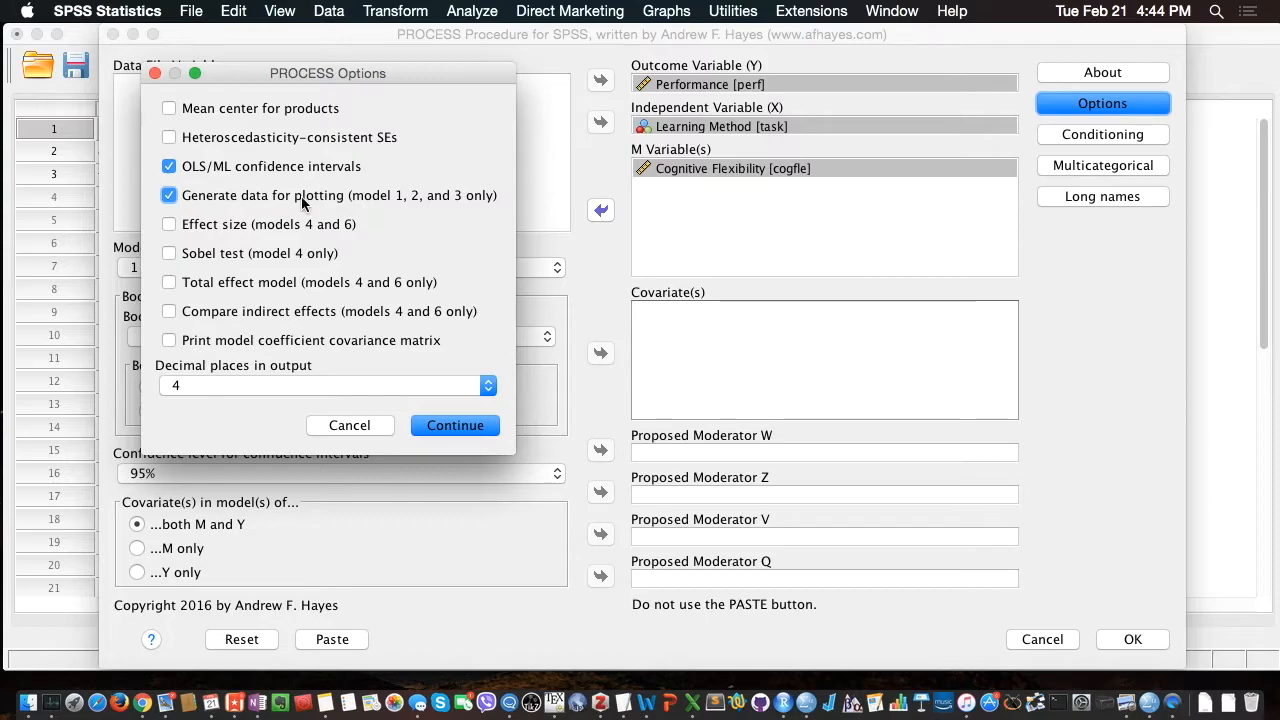
left_click(438, 421)
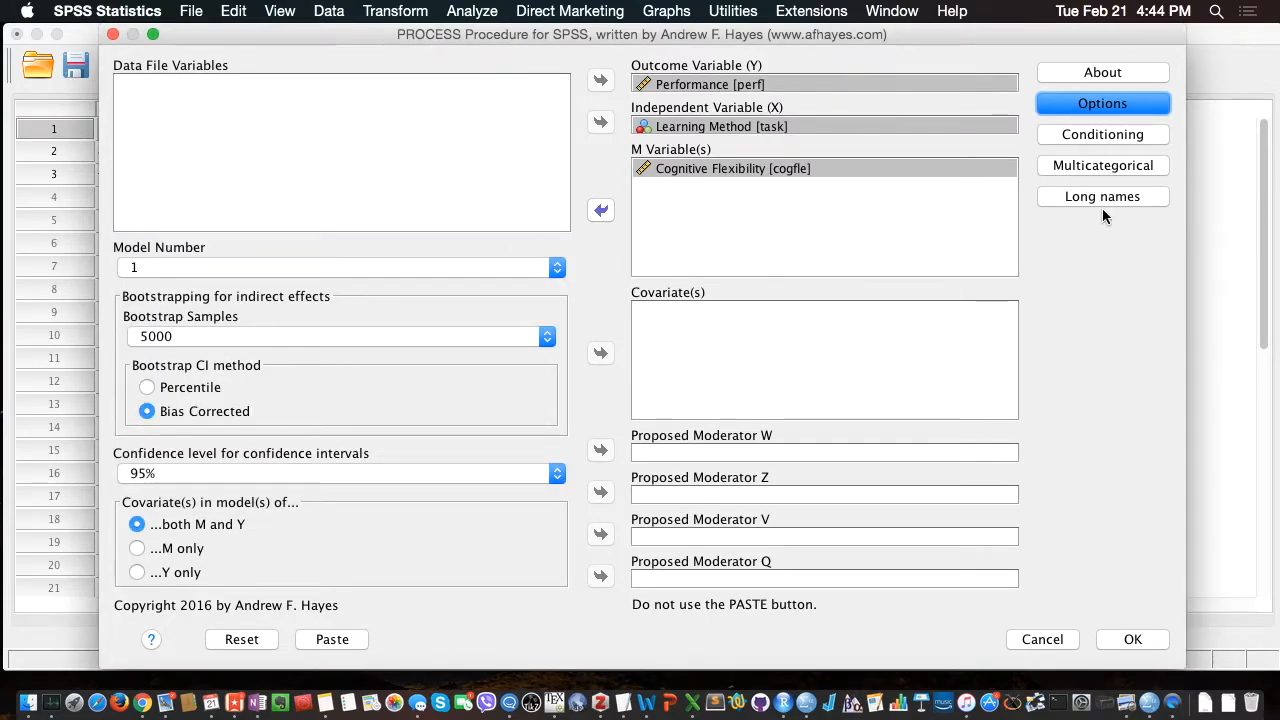
Accept Mean and +- 1 SD from Mean as the conditioning choice and run the PROCESS analysis
left_click(1098, 137)
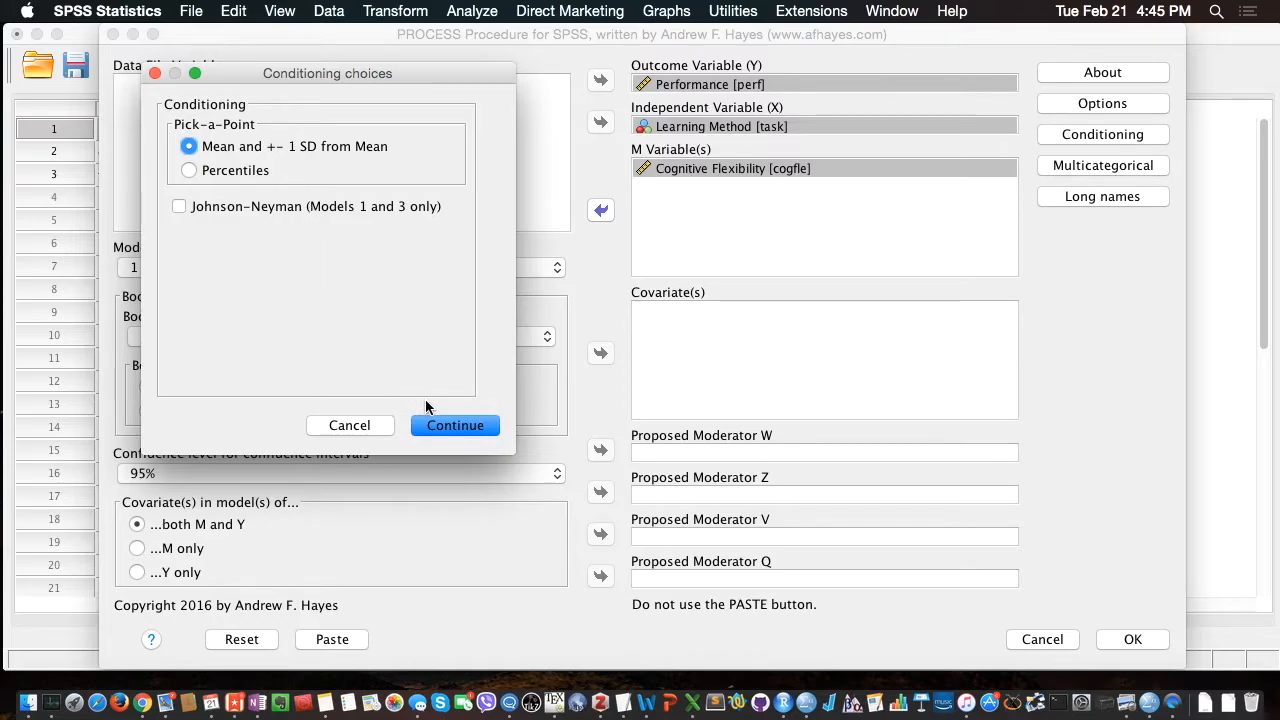
left_click(440, 430)
left_click(1132, 641)
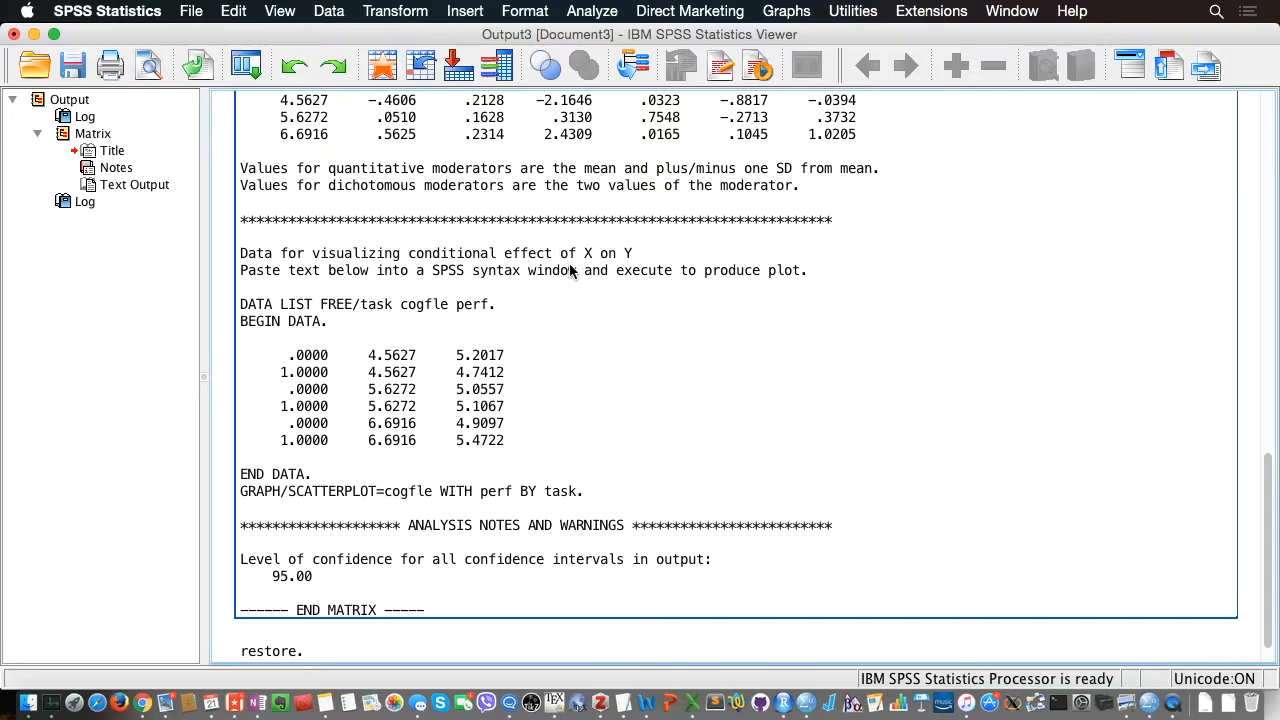
Examine the PROCESS output's model specification, sample size, model summary and coefficients for cogfle, task and their interaction
scroll(572, 272, "up", 5)
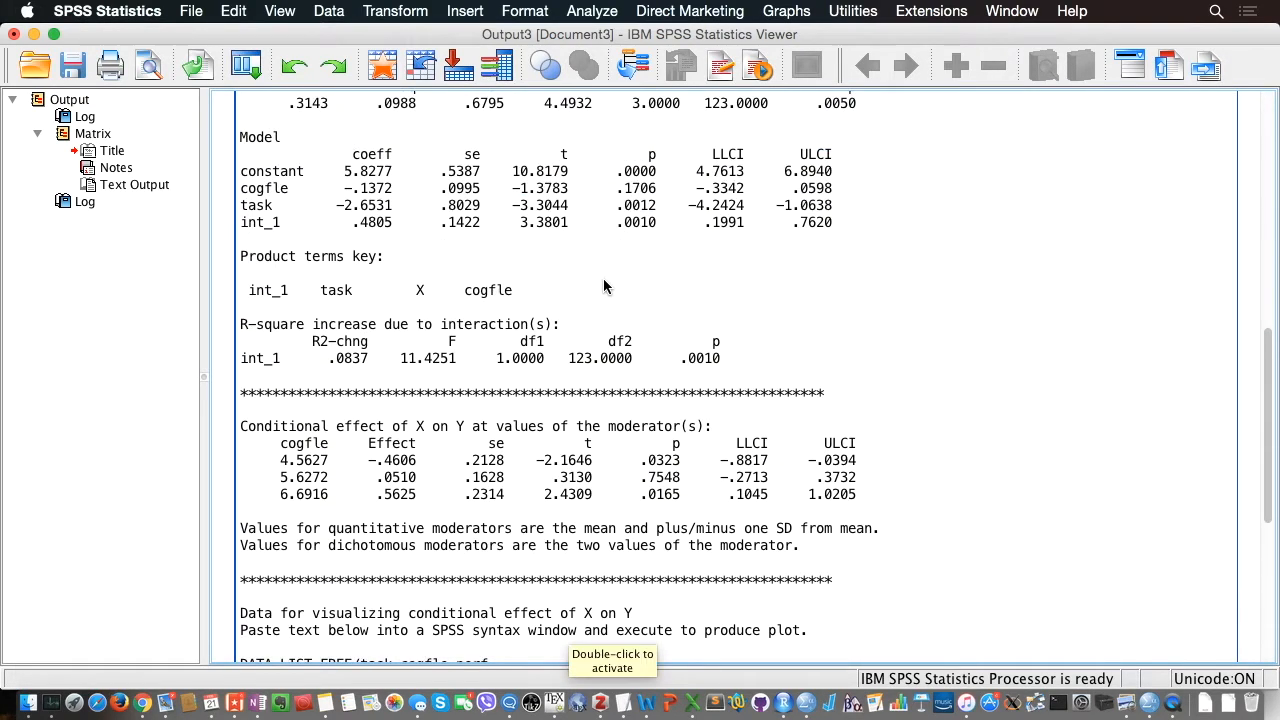
scroll(603, 286, "up", 5)
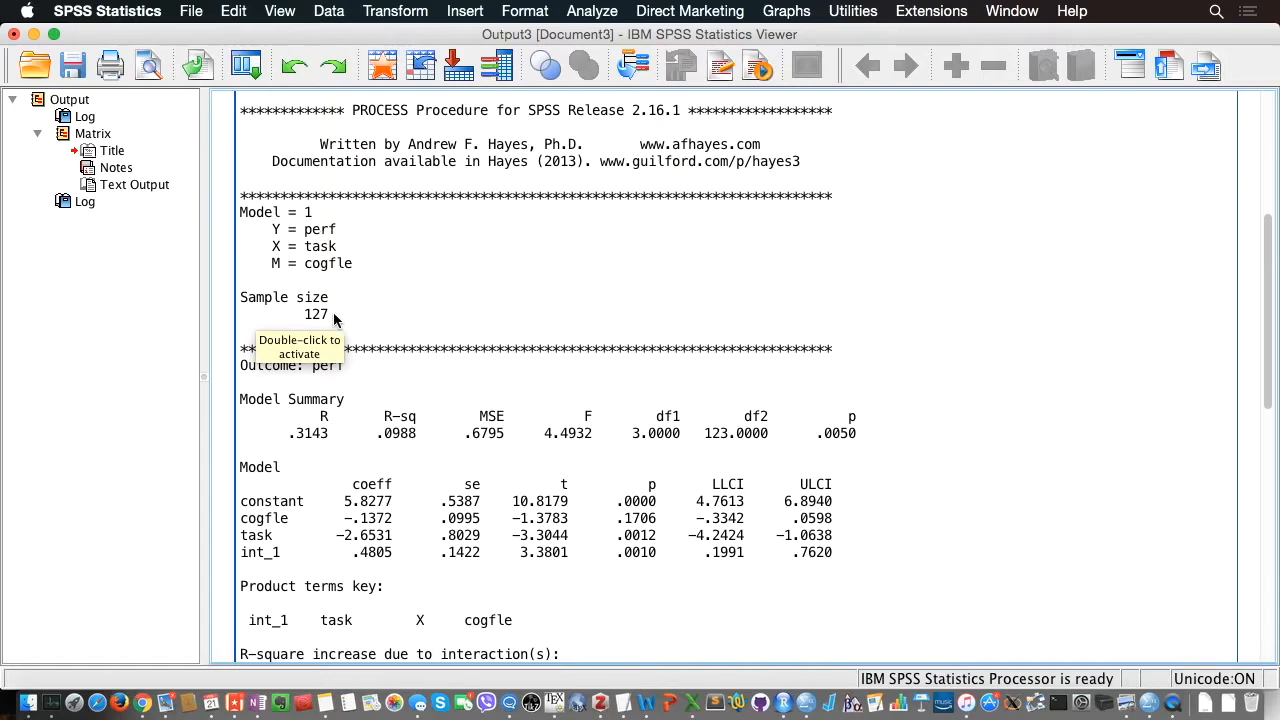
scroll(1154, 342, "down", 10)
scroll(1154, 342, "up", 4)
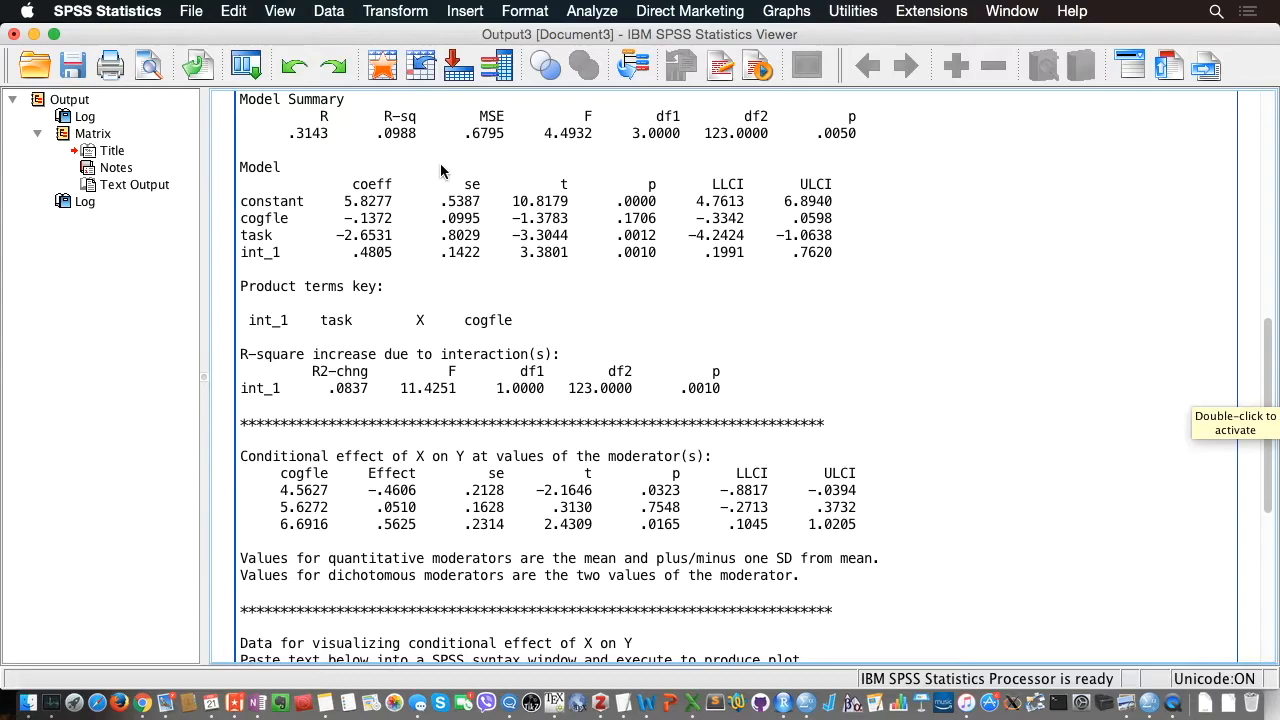
scroll(594, 305, "up", 5)
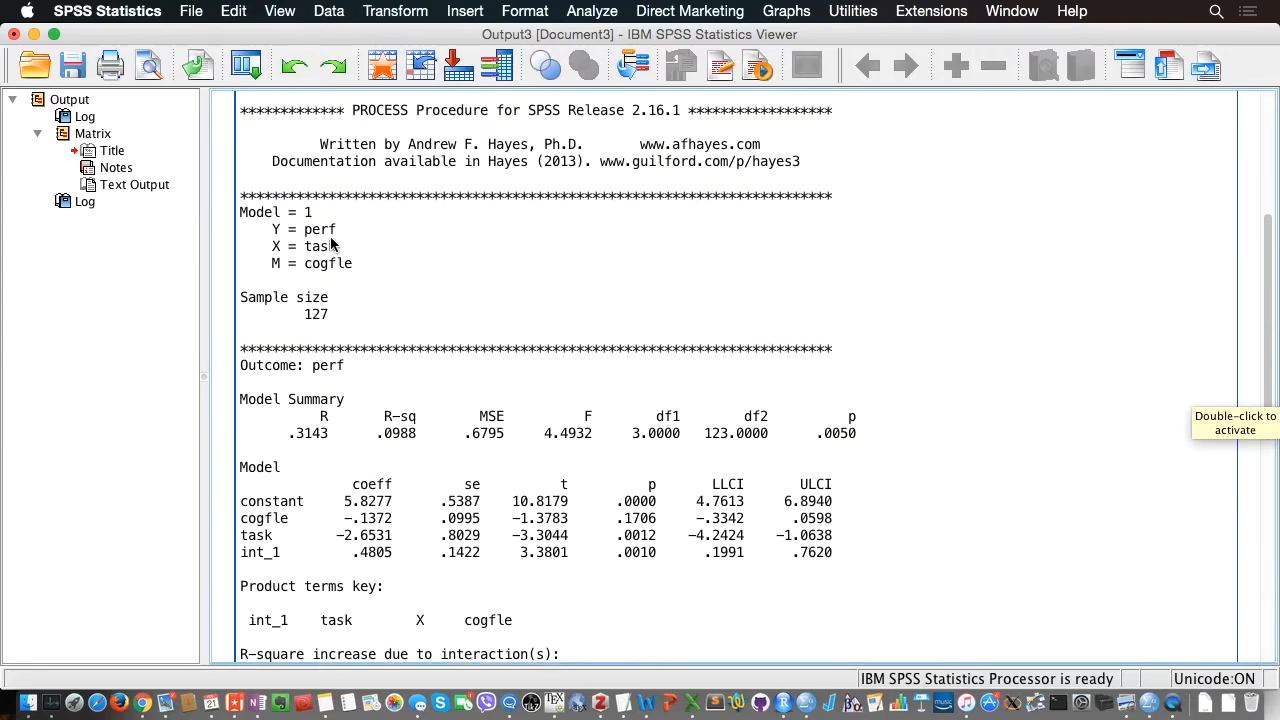
scroll(877, 300, "down", 3)
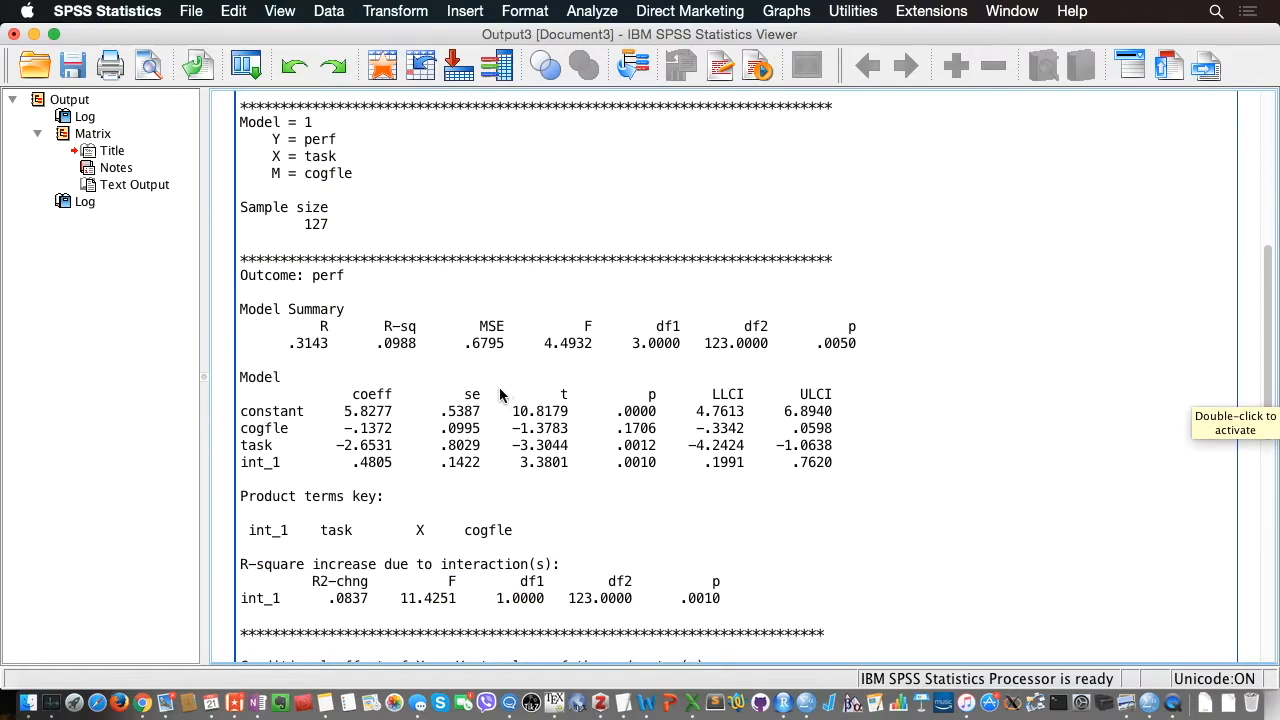
scroll(499, 390, "down", 2)
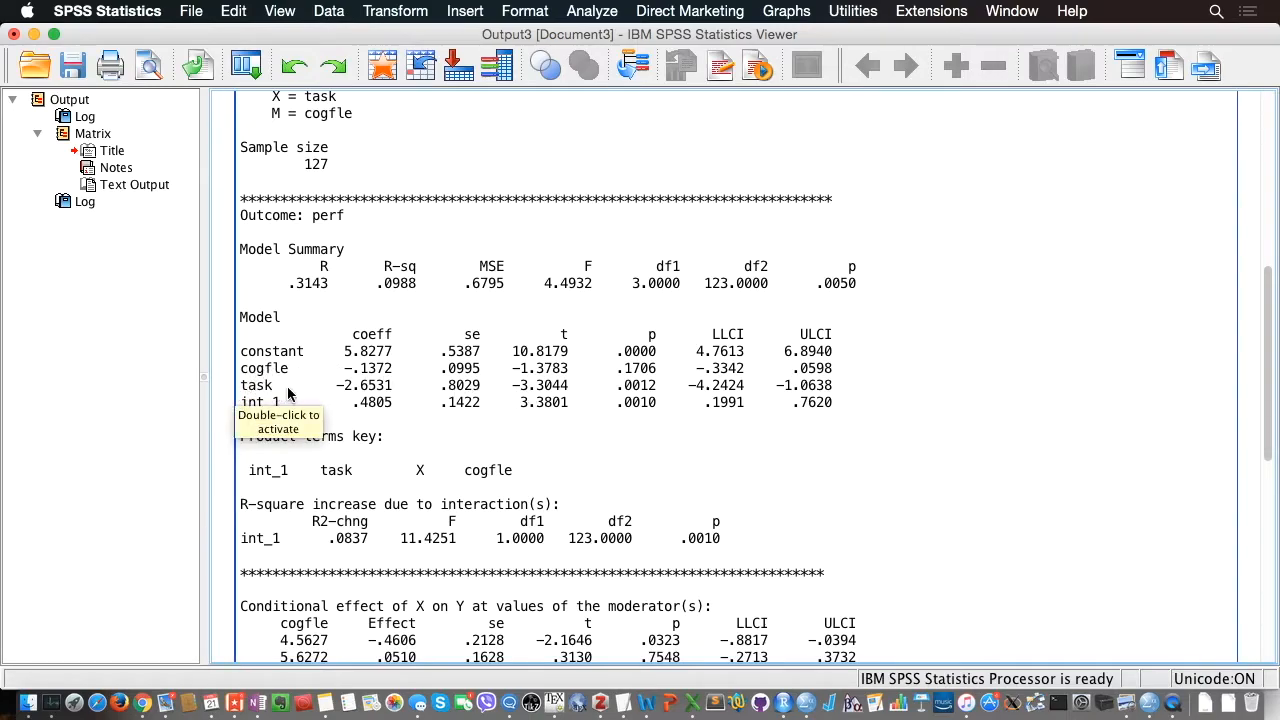
left_click(1136, 504)
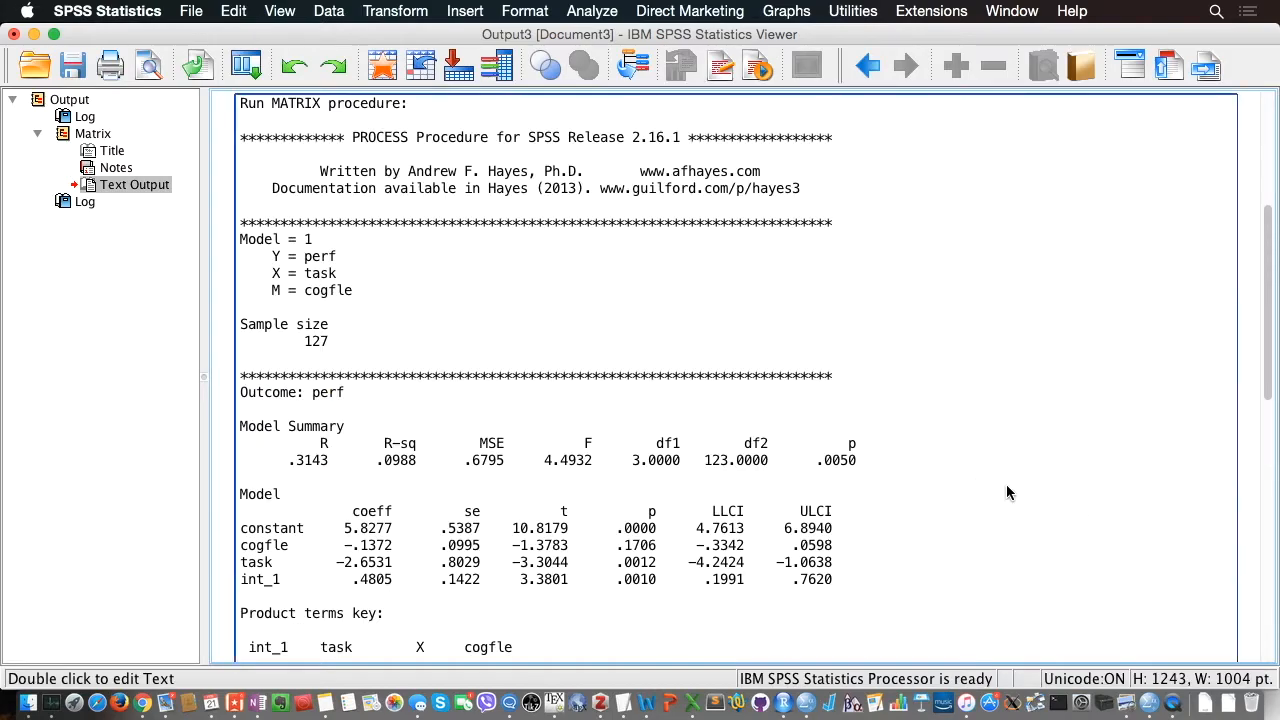
Examine the R-square increase due to the interaction, the conditional effects of X on Y and the generated plotting data
scroll(962, 474, "down", 6)
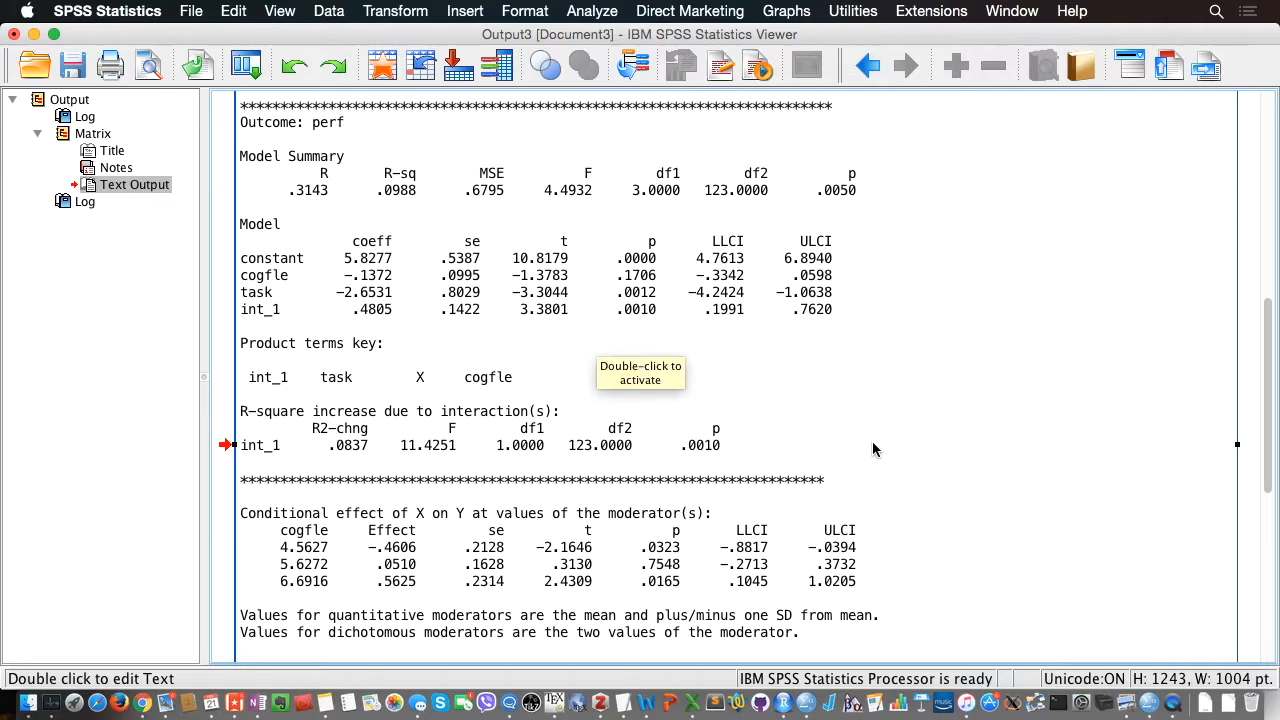
scroll(1034, 350, "down", 5)
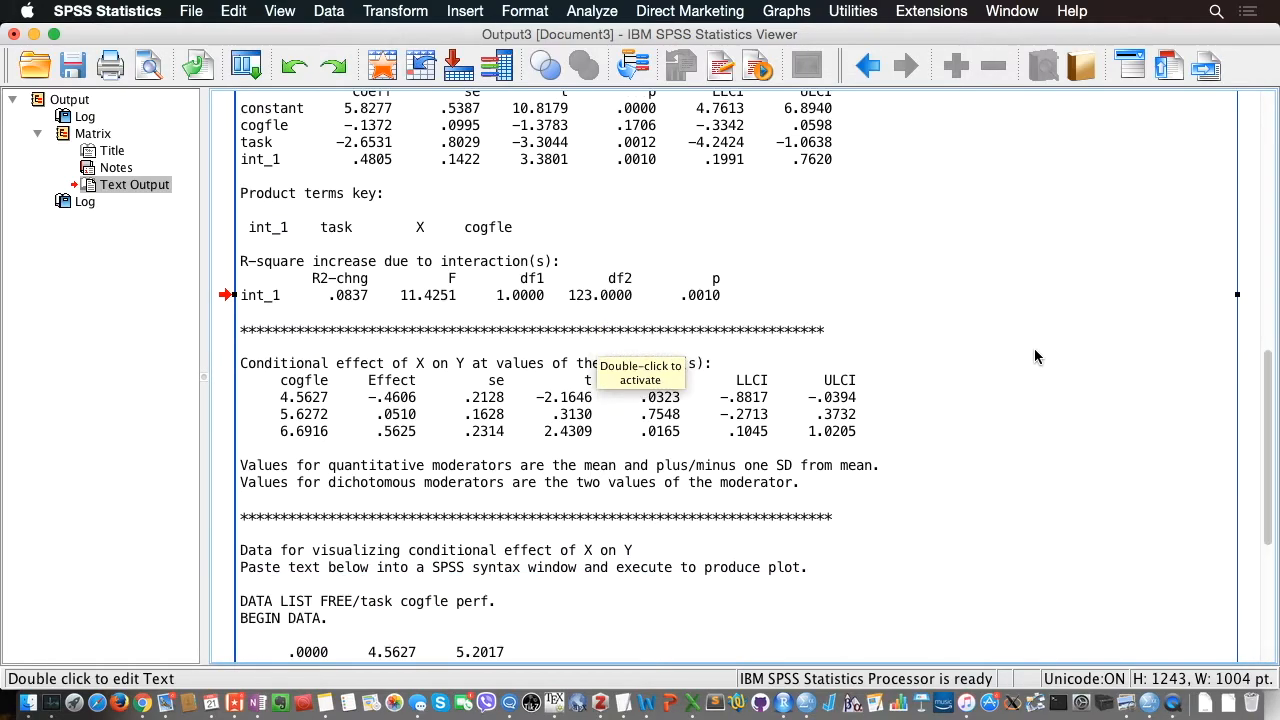
scroll(1034, 350, "up", 8)
scroll(1033, 355, "down", 5)
scroll(1035, 368, "down", 4)
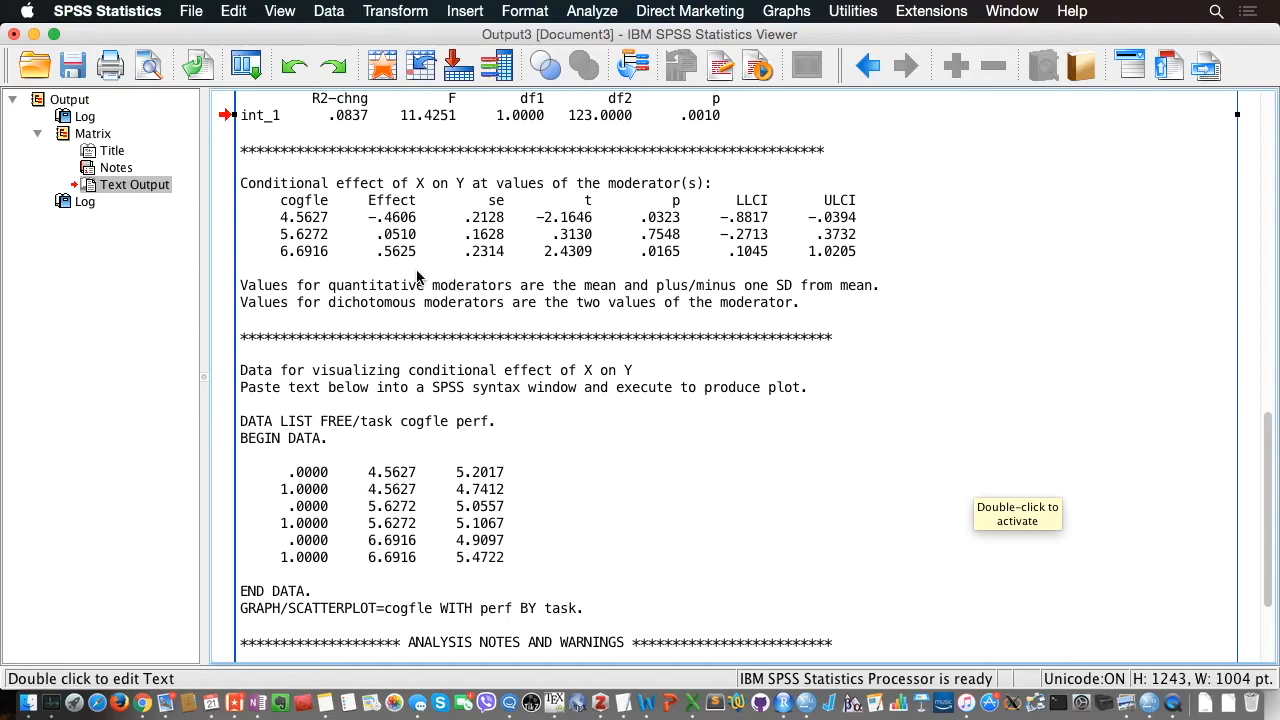
scroll(941, 344, "up", 10)
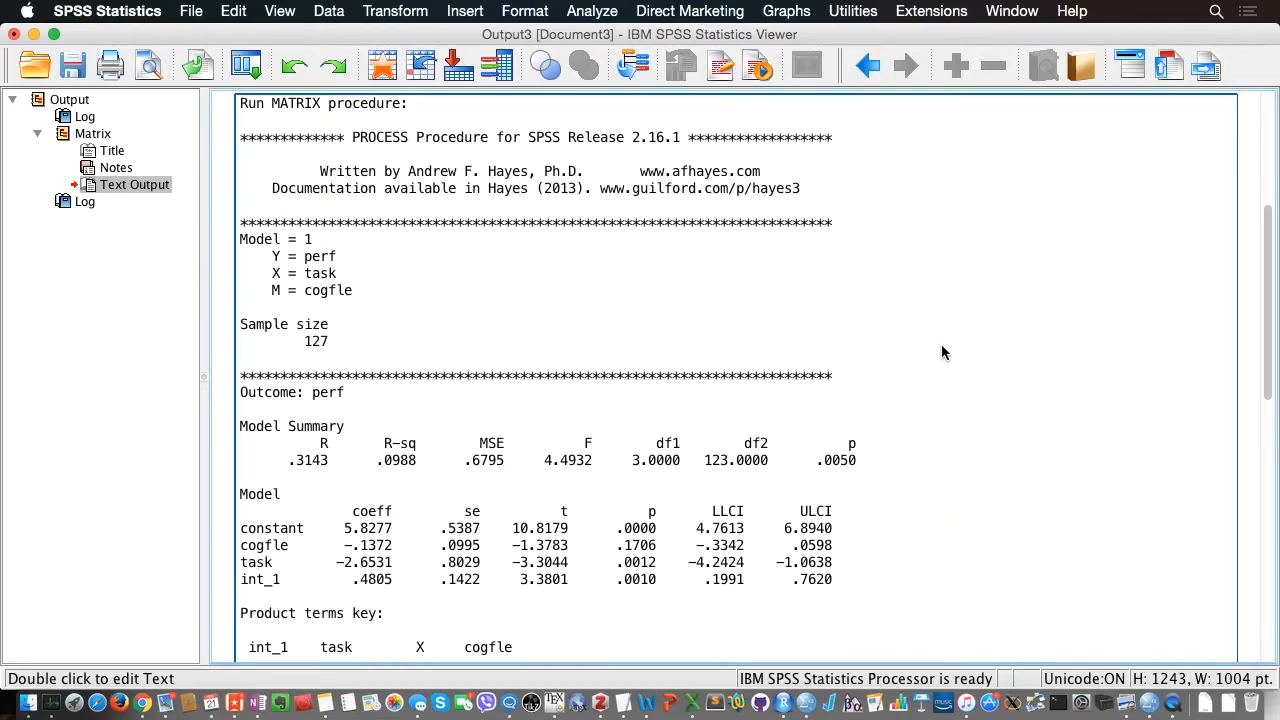
scroll(939, 362, "down", 11)
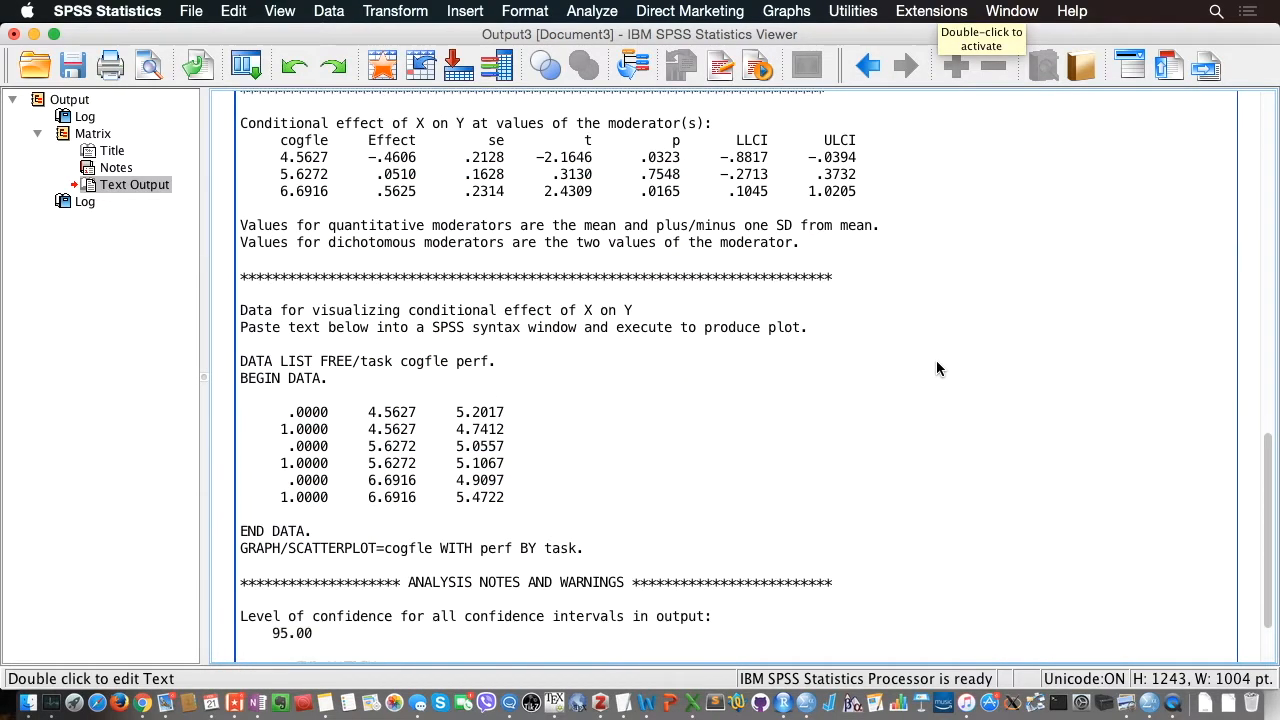
scroll(936, 362, "up", 1)
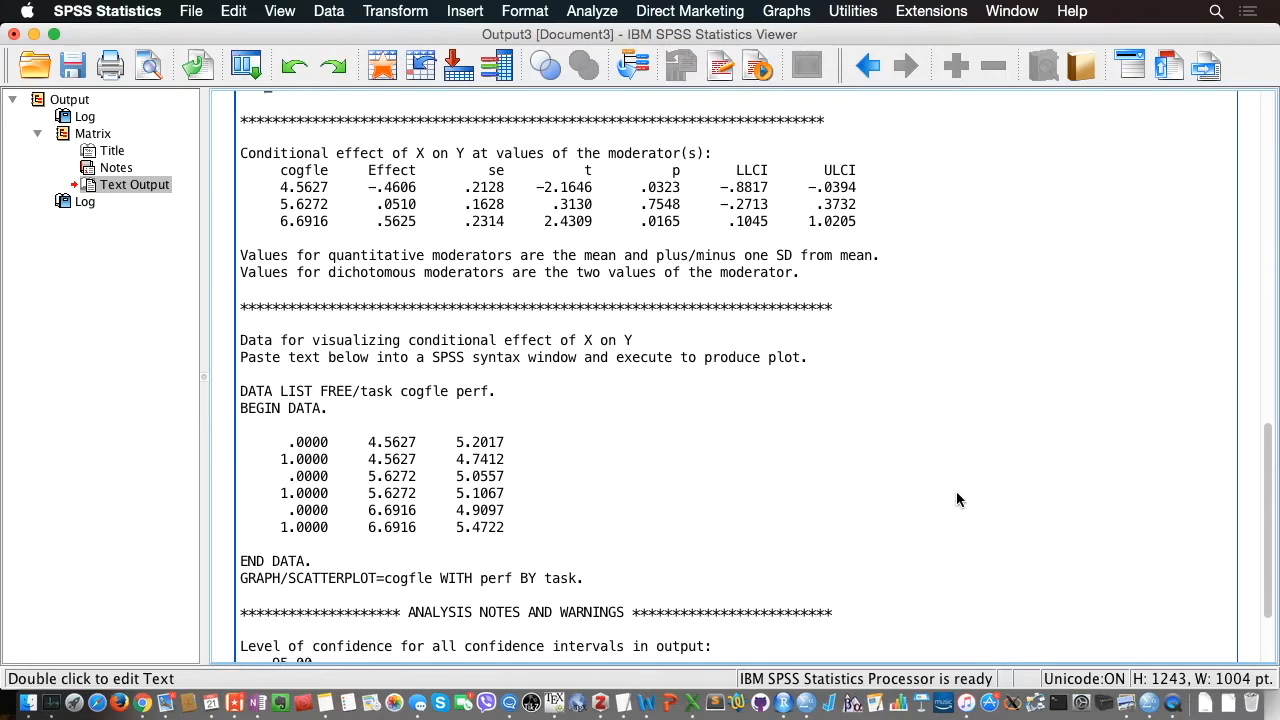
Copy the plotting syntax from the PROCESS text output, from DATA LIST FREE through the GRAPH/SCATTERPLOT line
scroll(985, 473, "up", 5)
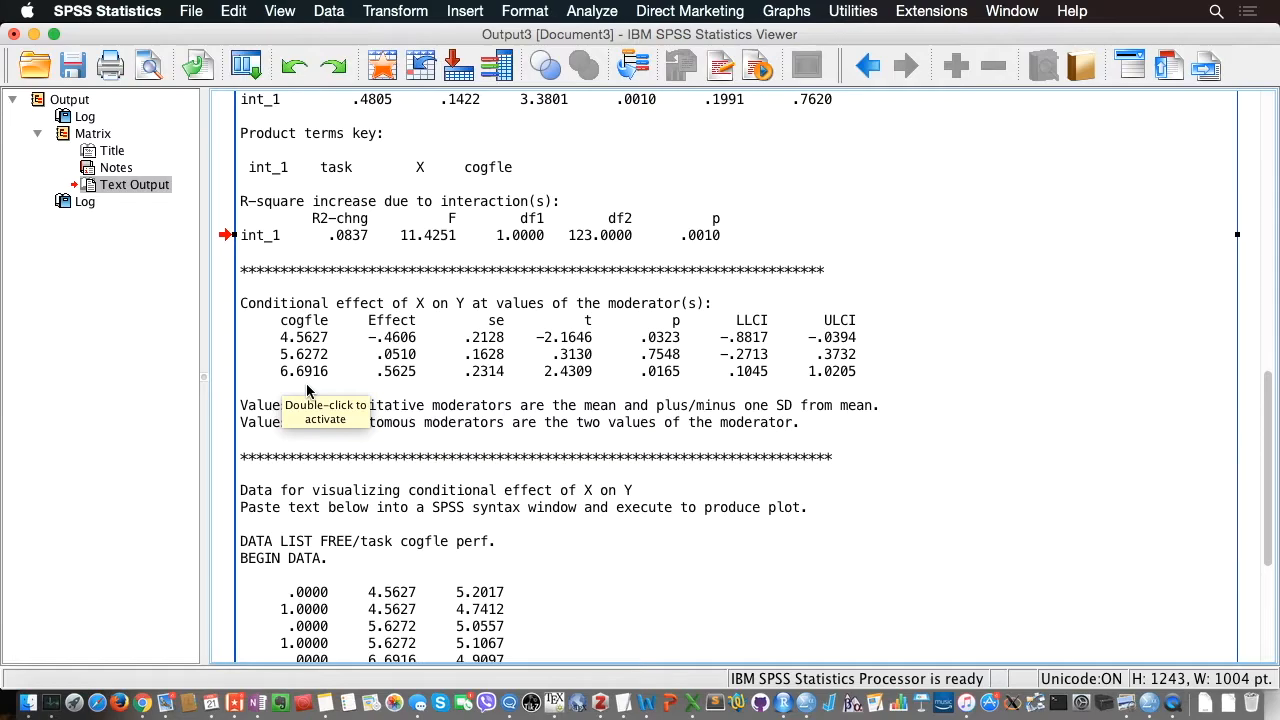
scroll(963, 340, "down", 5)
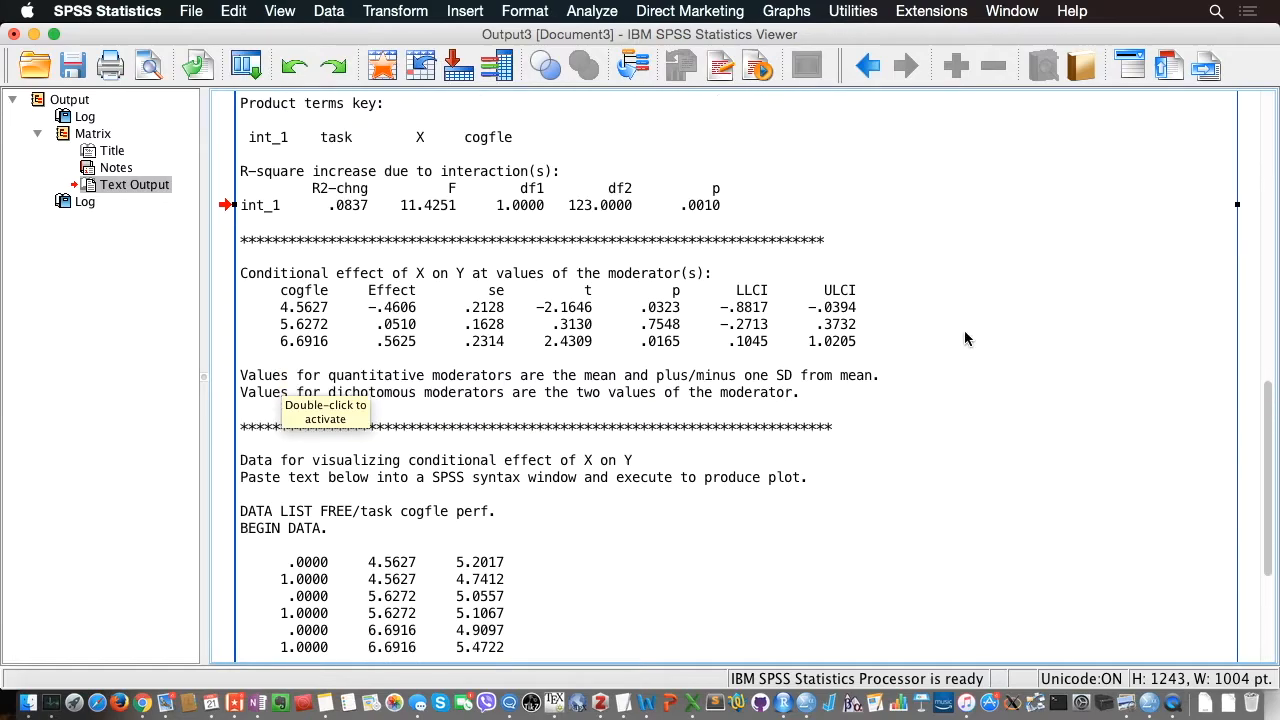
left_click(876, 511)
scroll(830, 518, "down", 10)
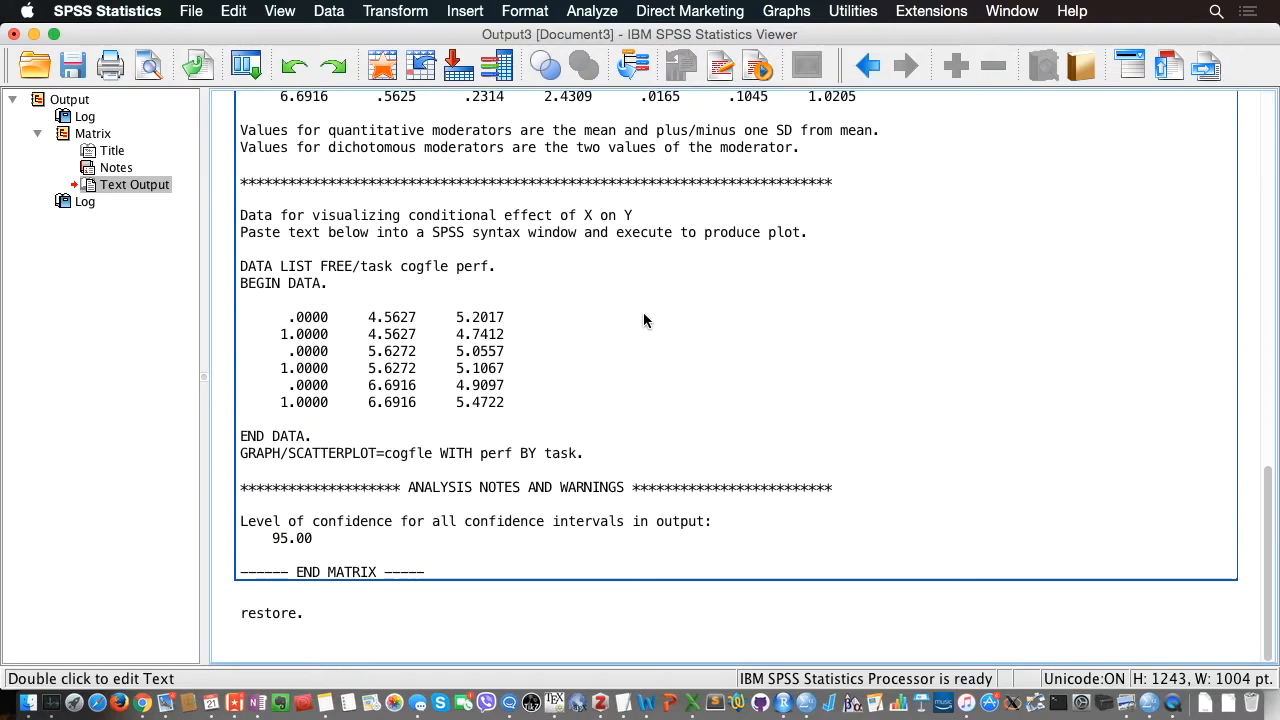
double_click(556, 307)
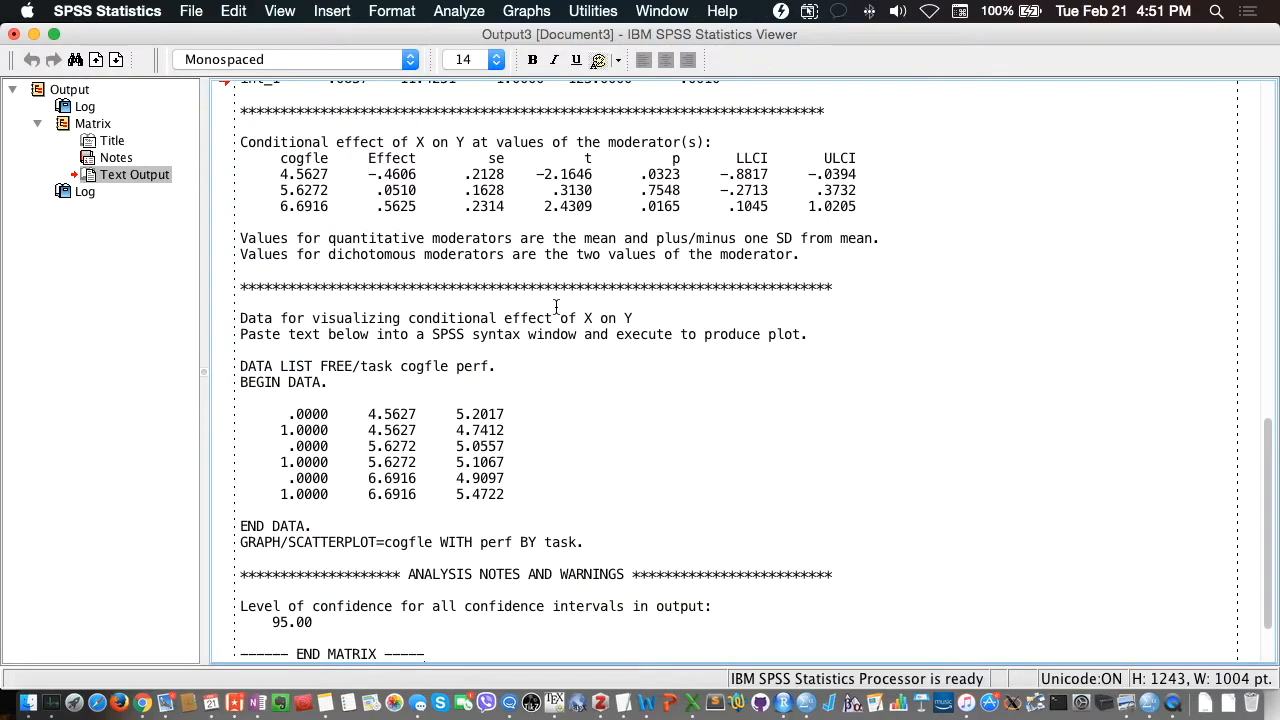
scroll(556, 307, "down", 2)
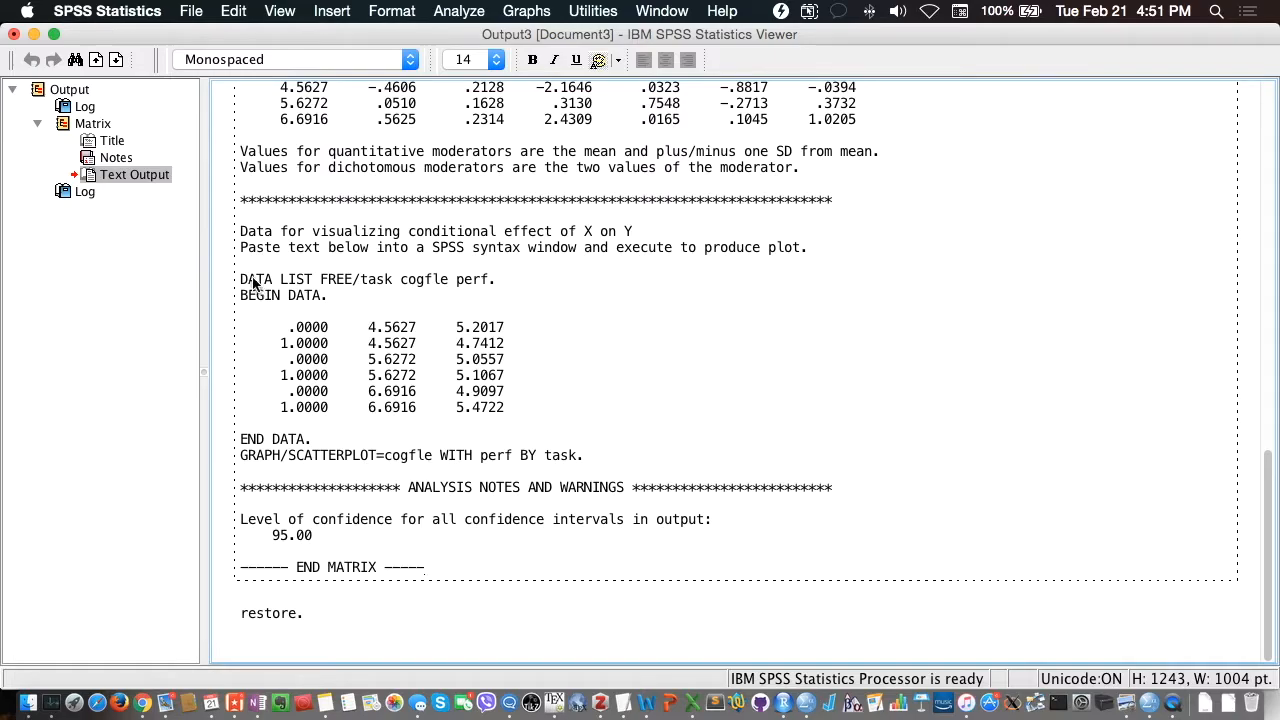
left_click_drag(240, 281, 602, 465)
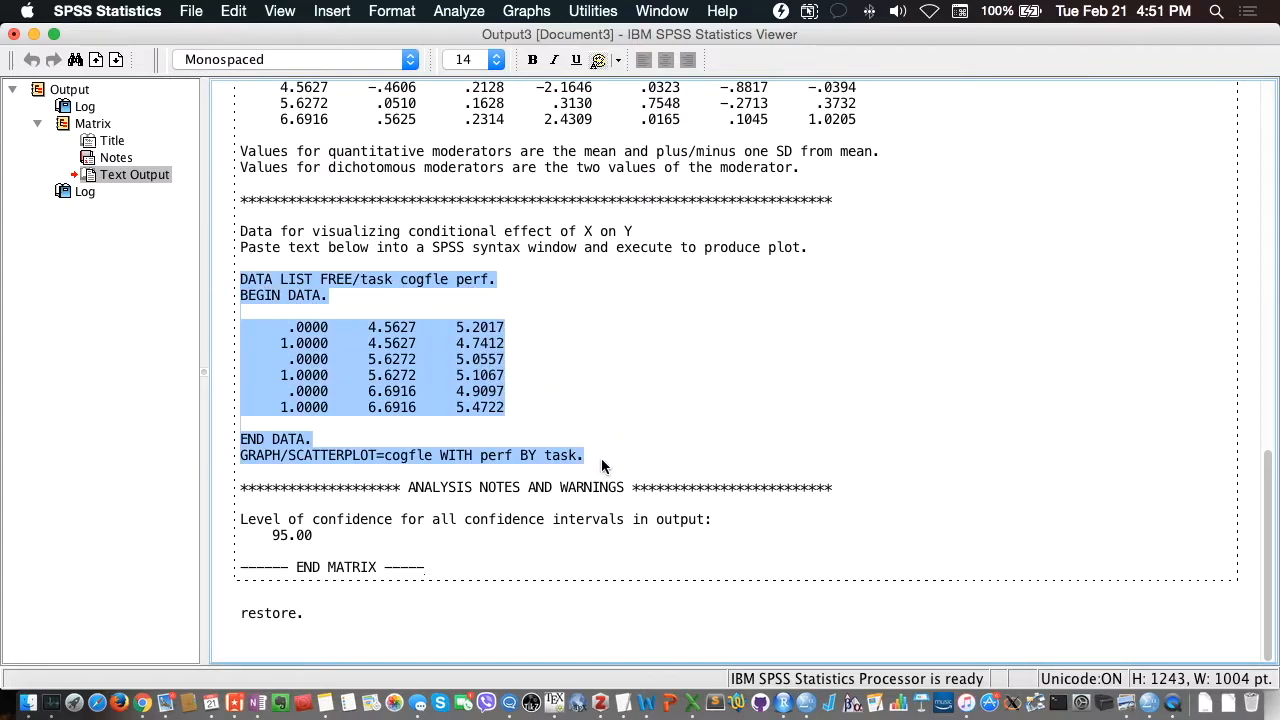
left_click(292, 281)
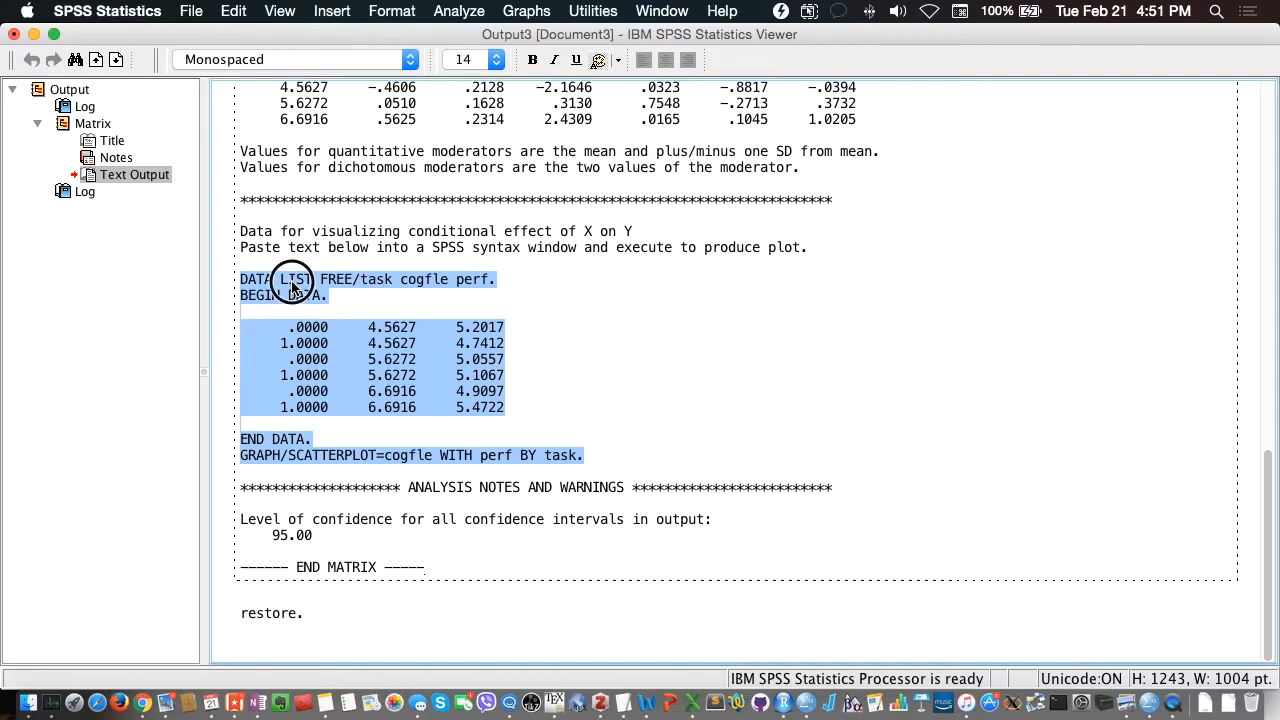
left_click_drag(243, 284, 621, 463)
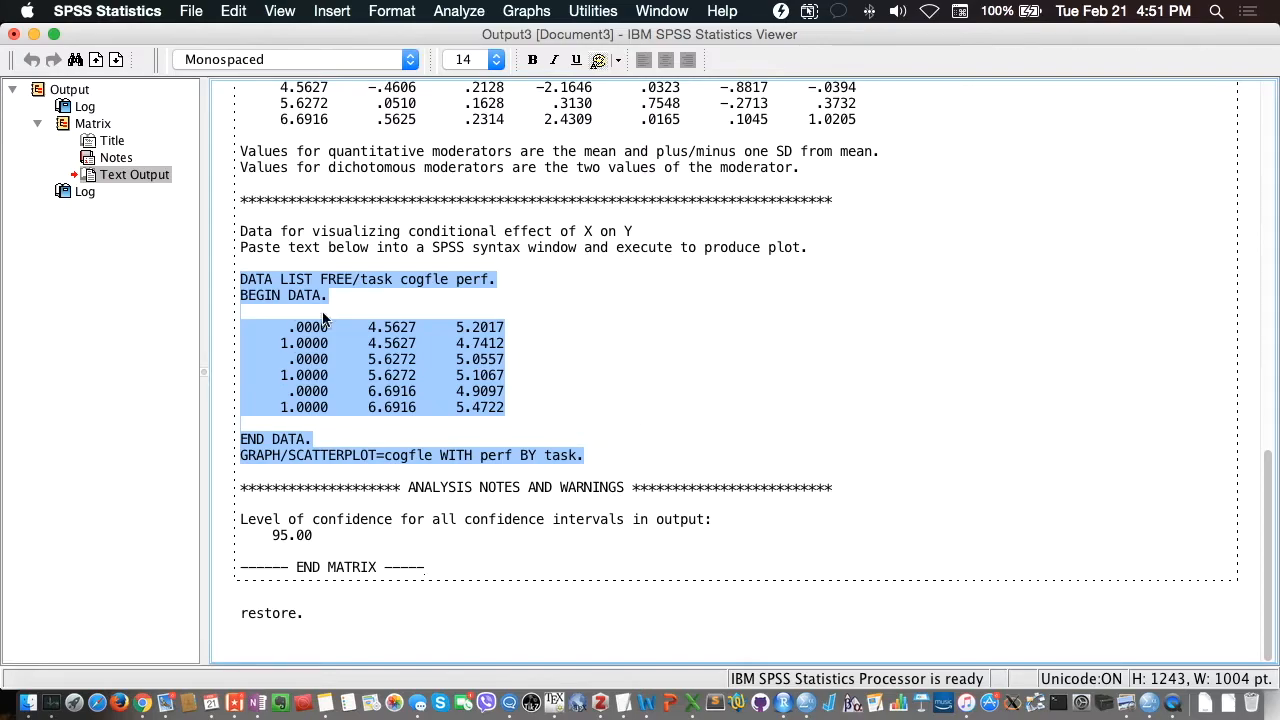
right_click(342, 385)
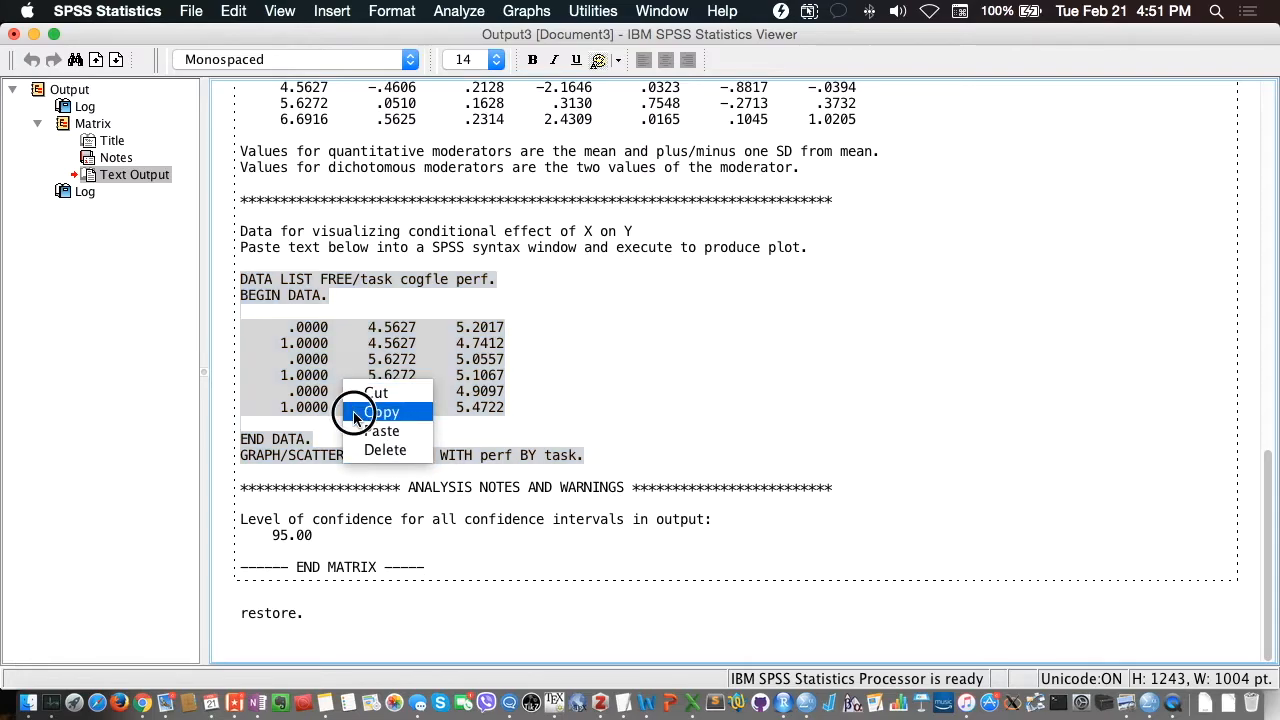
left_click(355, 415)
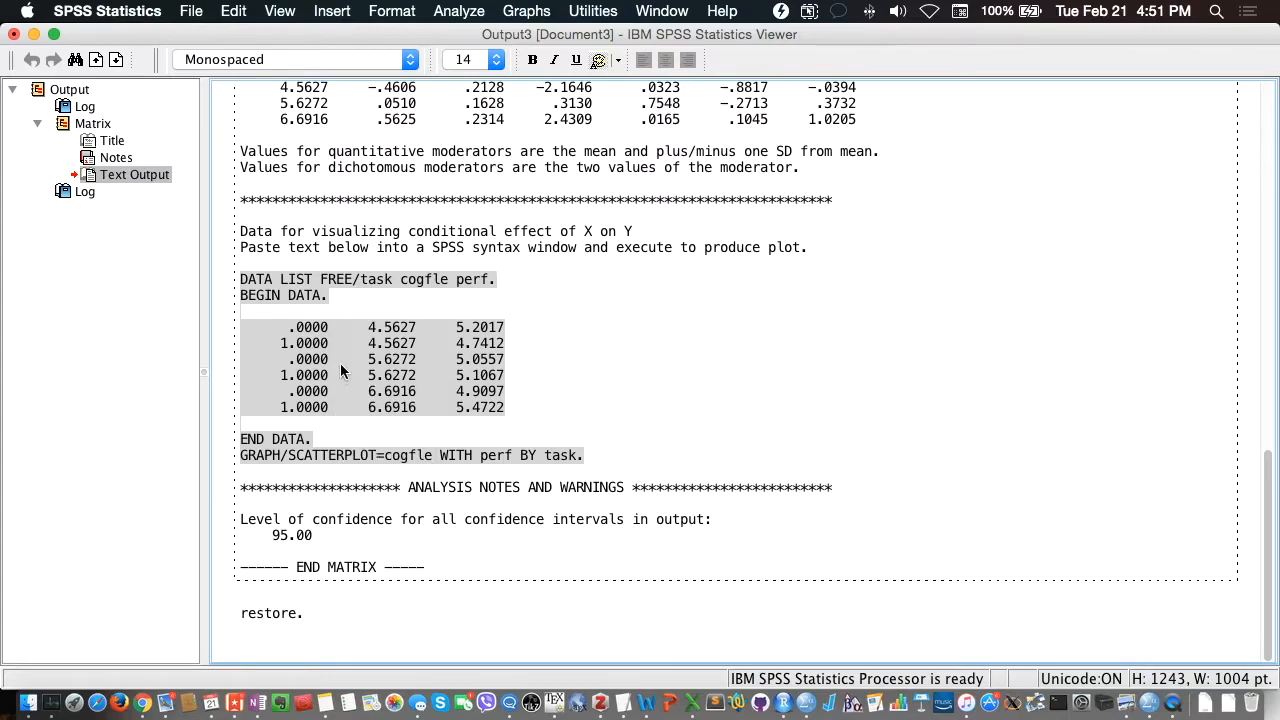
Create a new syntax file and paste the copied plotting syntax into it
left_click(193, 10)
left_click(195, 10)
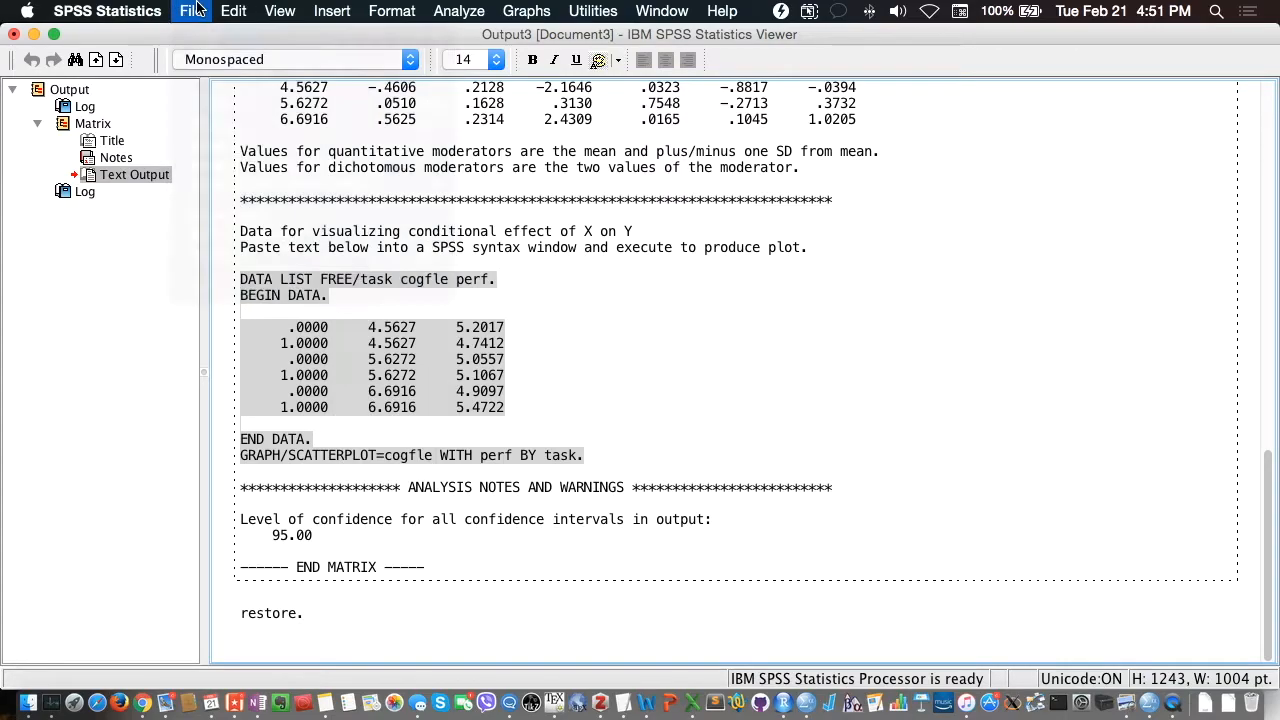
left_click(197, 9)
mouse_move(420, 35)
left_click(518, 65)
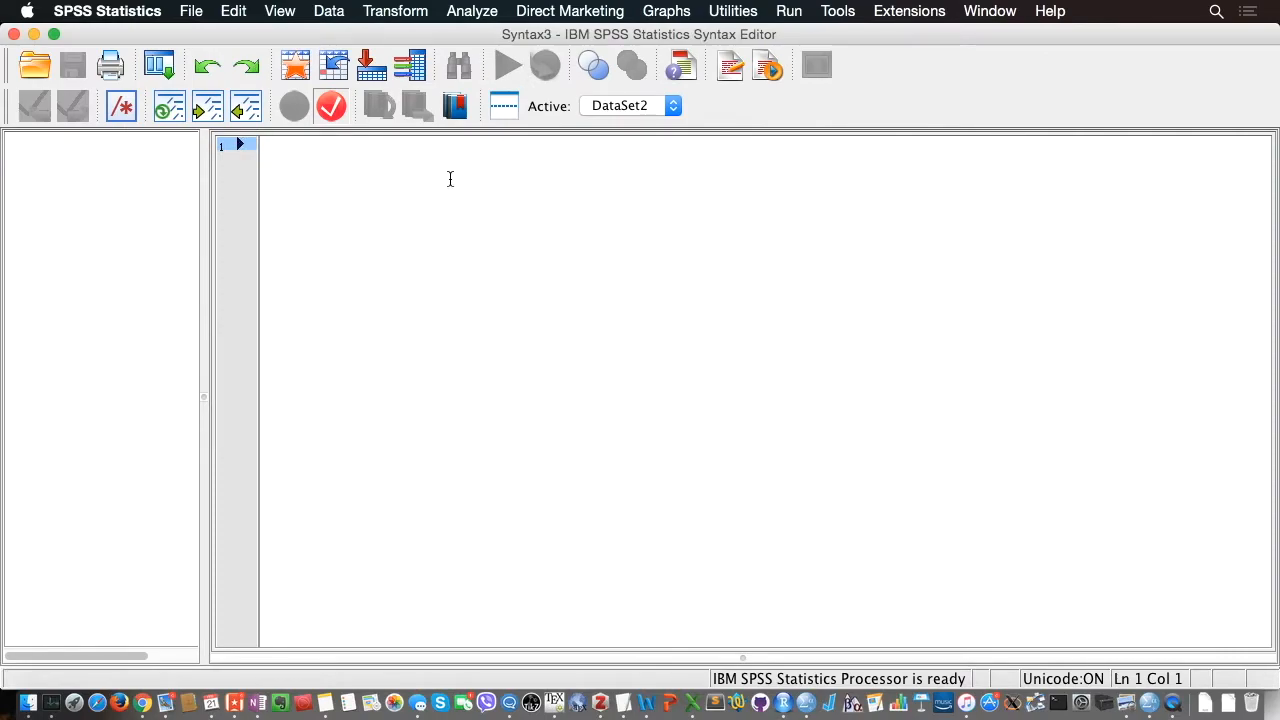
right_click(344, 158)
left_click(374, 207)
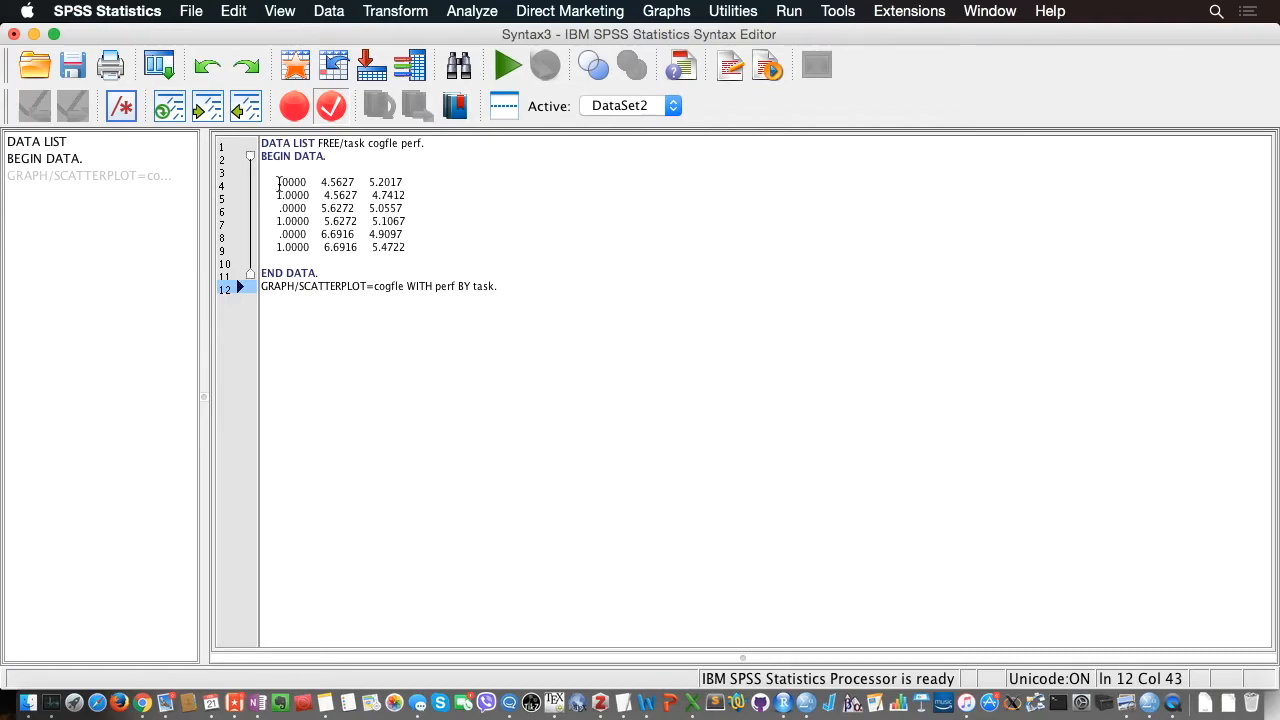
Recode the task values in the two data rows with cogfle 4.5627 to 1.0000 and 2.0000
left_click(274, 182)
key("Right")
key("Right")
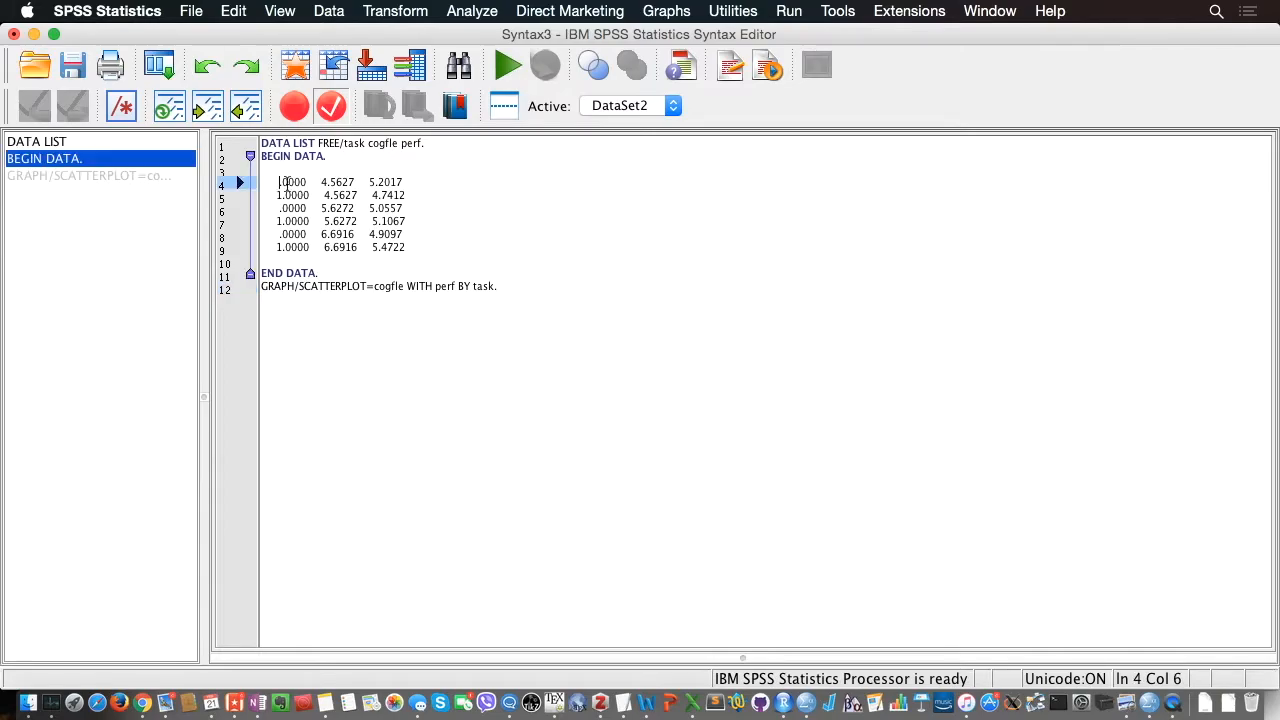
type("1")
key("Down")
key("Left")
key("BackSpace")
type("2")
Recode the task values in the two data rows with cogfle 5.6272 to 1.0000 and 2.0000
key("Down")
key("Left")
type("1")
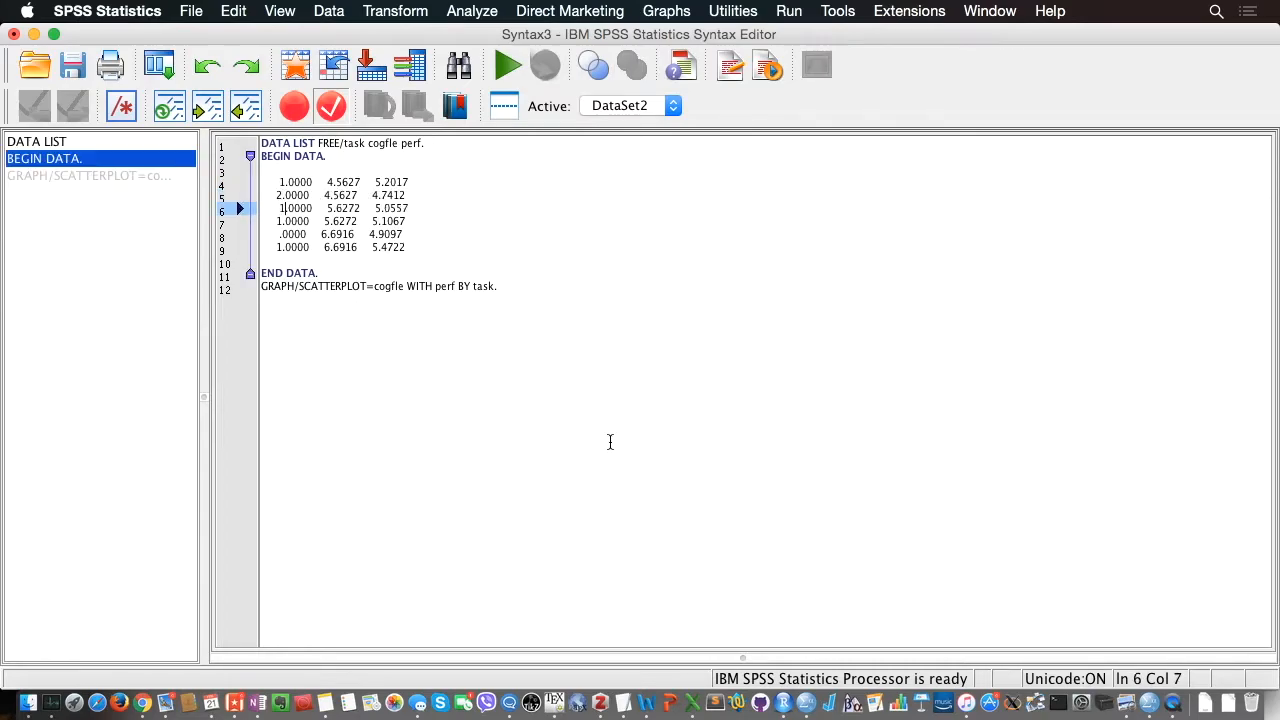
key("Down")
key("Left")
key("BackSpace")
type("2")
Recode the task values in the two data rows with cogfle 6.6916 to 1.0000 and 2.0000
key("Down")
key("Left")
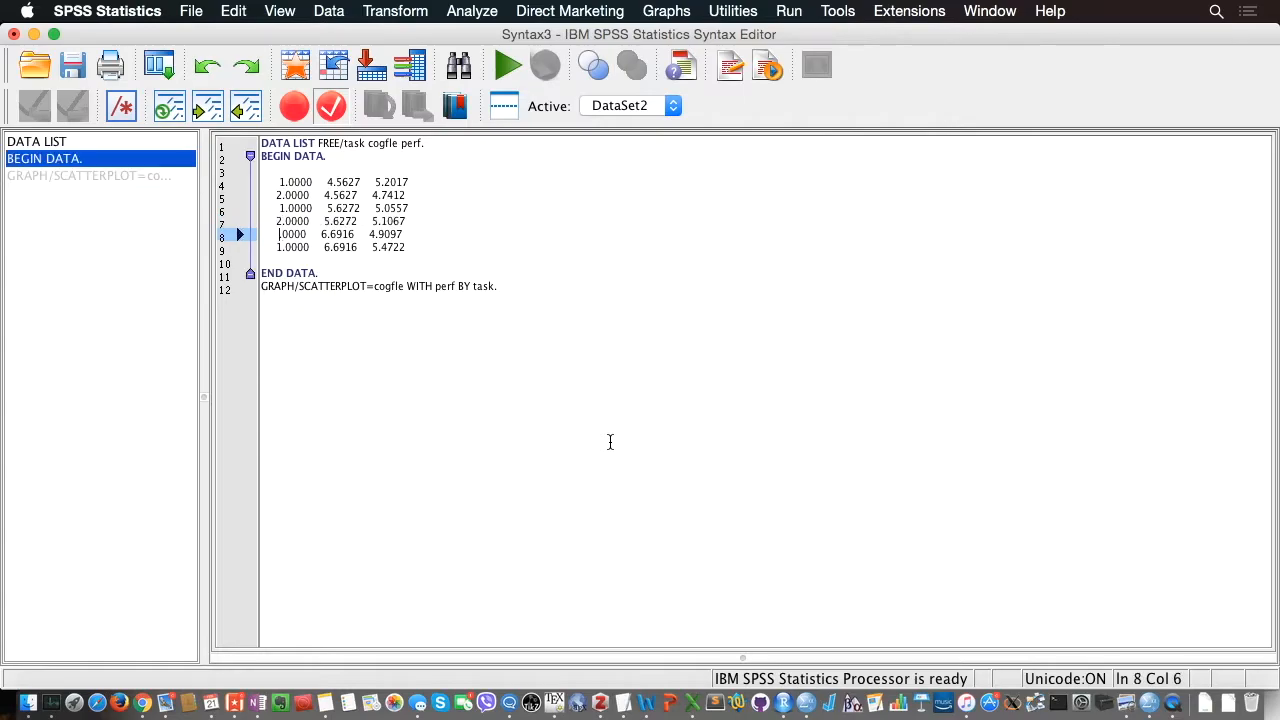
type("1")
key("Down")
key("Left")
key("BackSpace")
type("2")
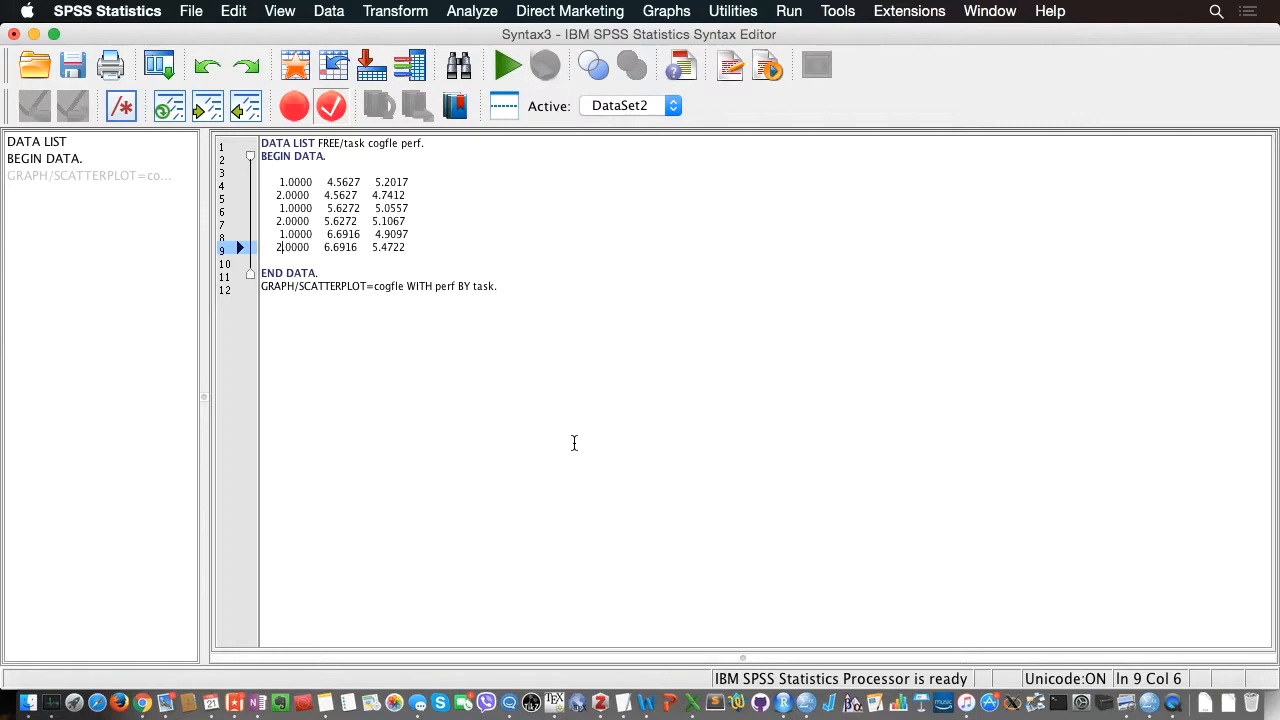
Run the entire plotting syntax to produce the scatterplot of perf against cogfle by task
left_click(532, 290)
left_click_drag(532, 290, 263, 113)
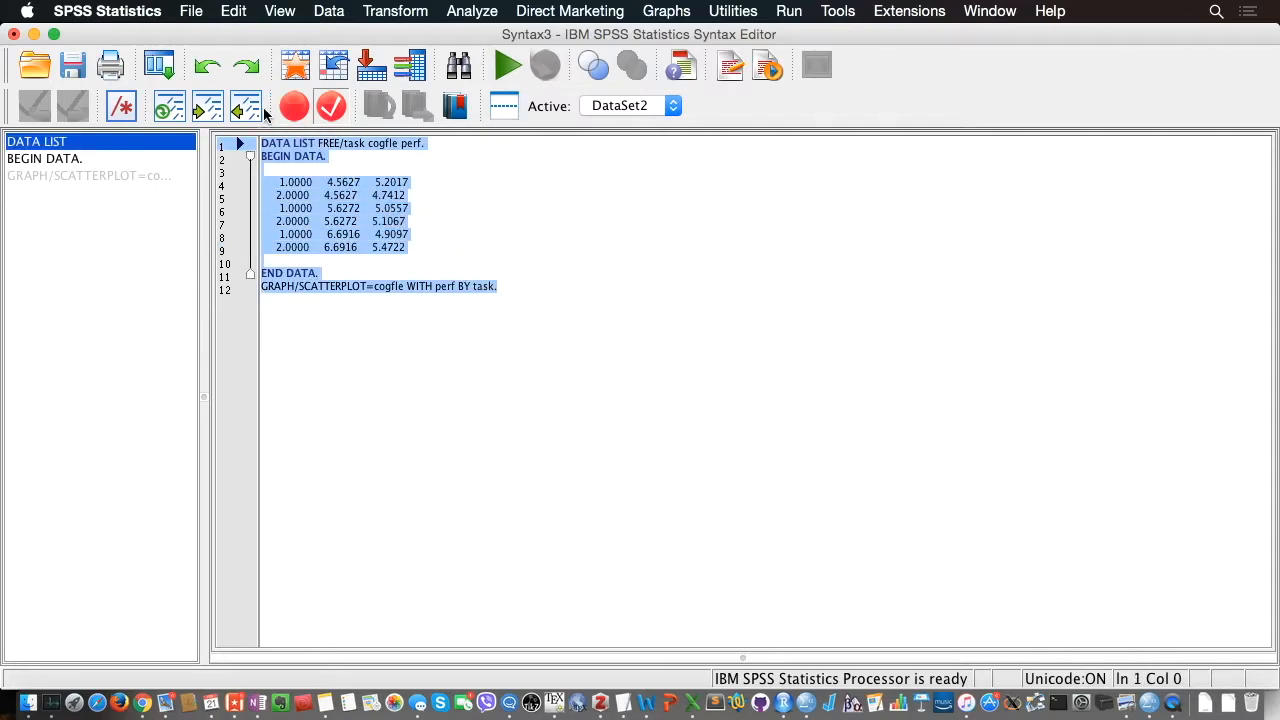
left_click(514, 70)
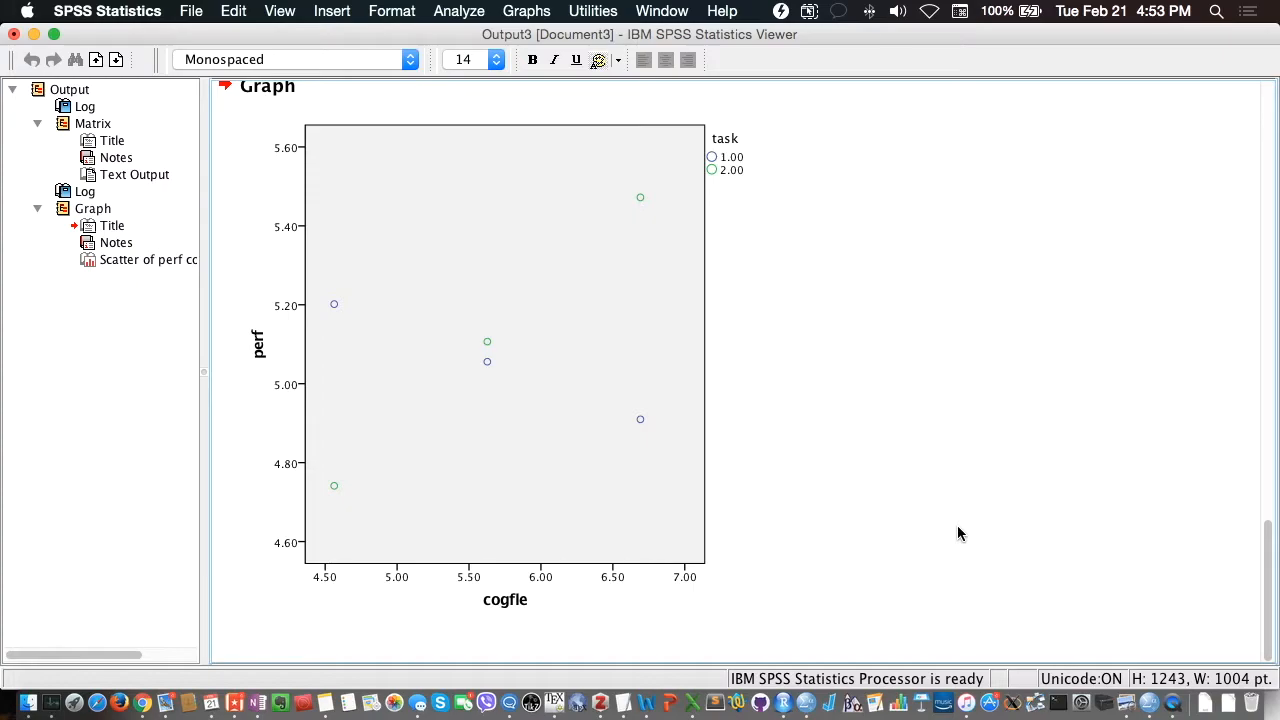
Open the scatterplot for editing and add linear fit lines for the task subgroups
left_click(799, 400)
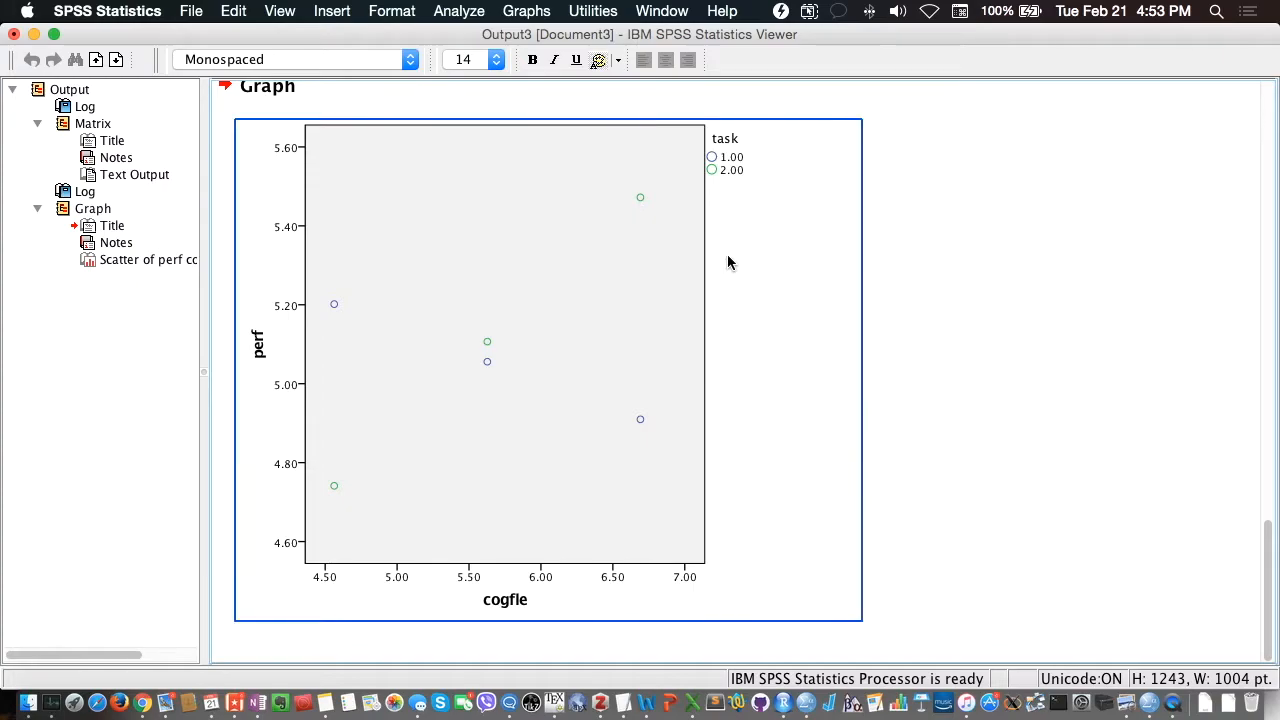
double_click(677, 260)
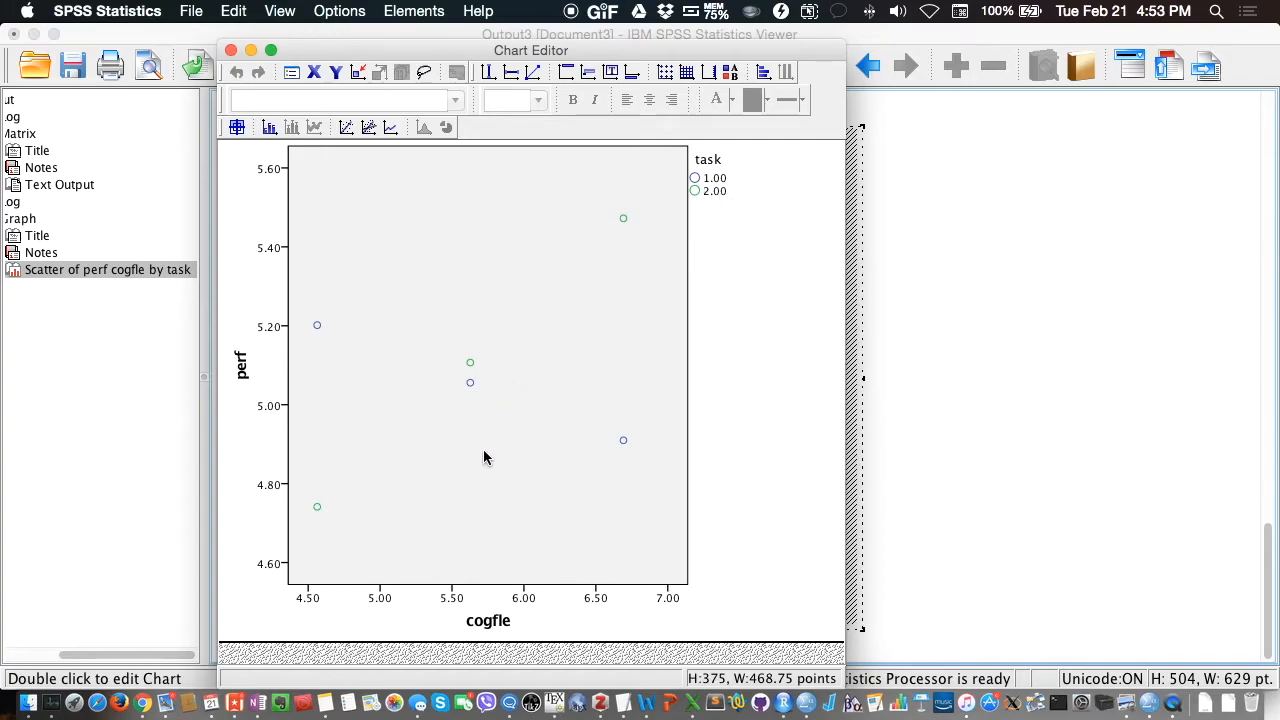
left_click(369, 129)
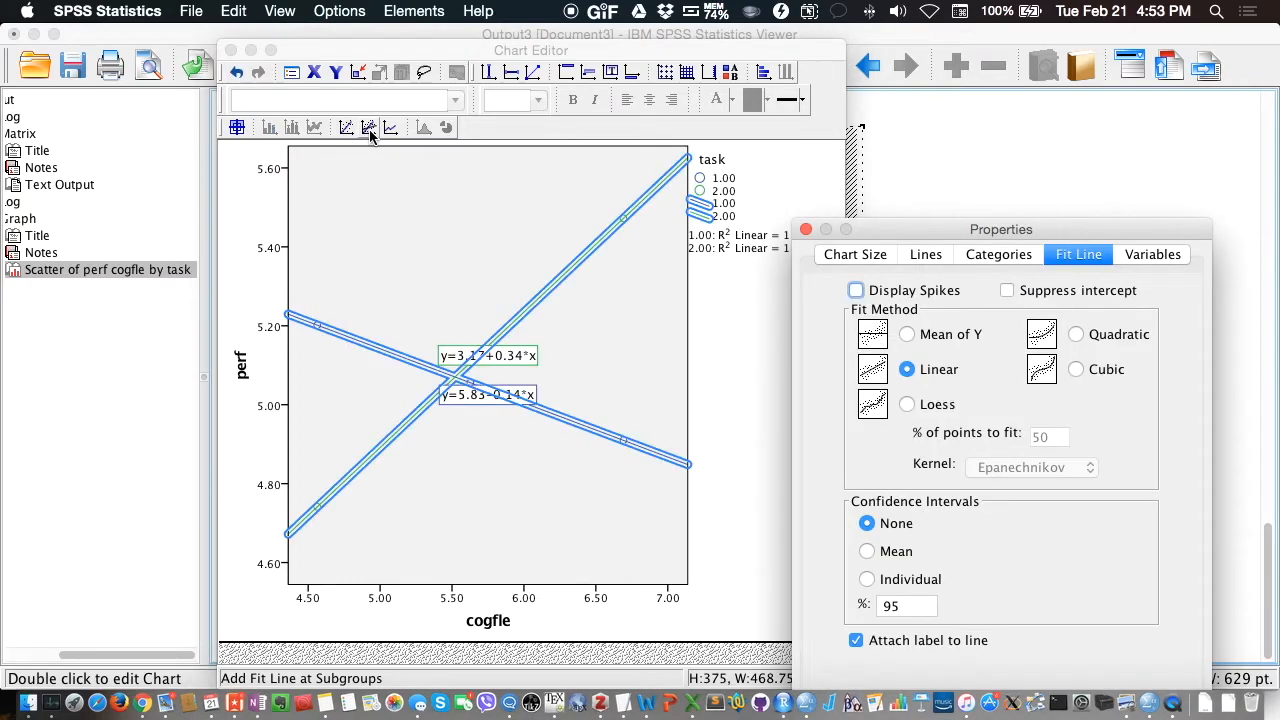
Turn off the labels attached to the fit lines, apply the change and close the fit line properties
left_click_drag(917, 237, 868, 116)
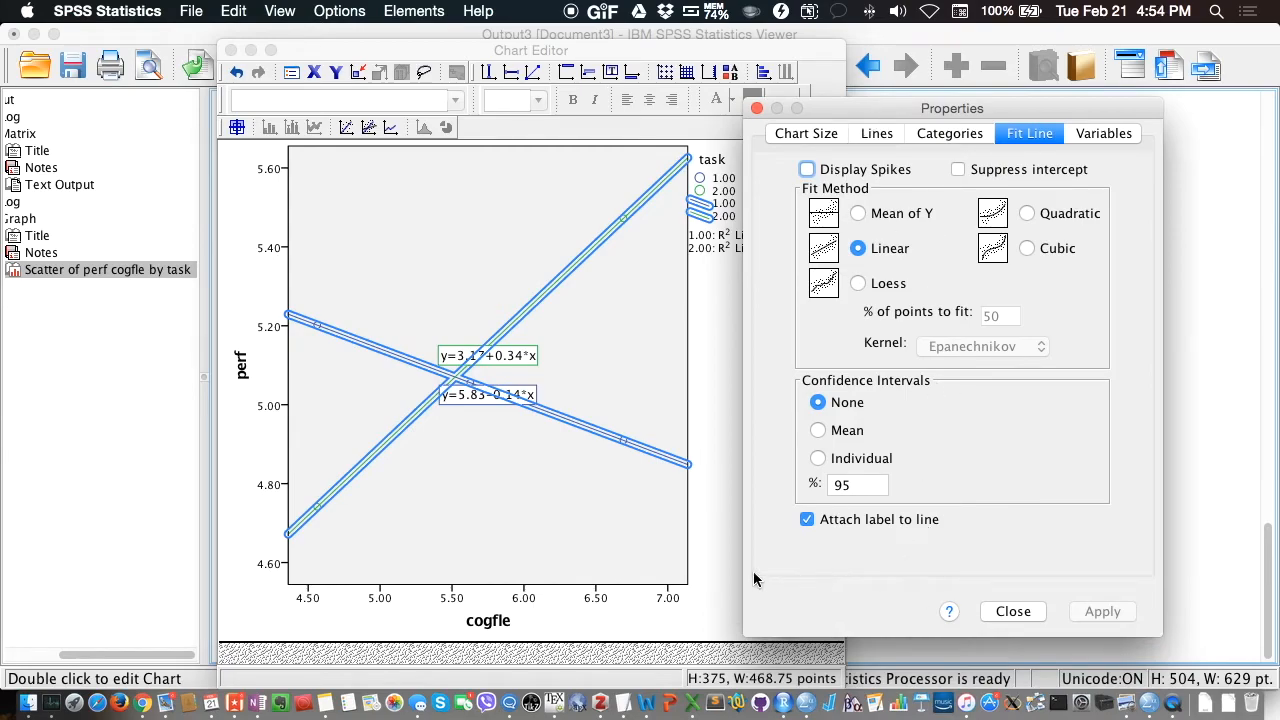
left_click(807, 521)
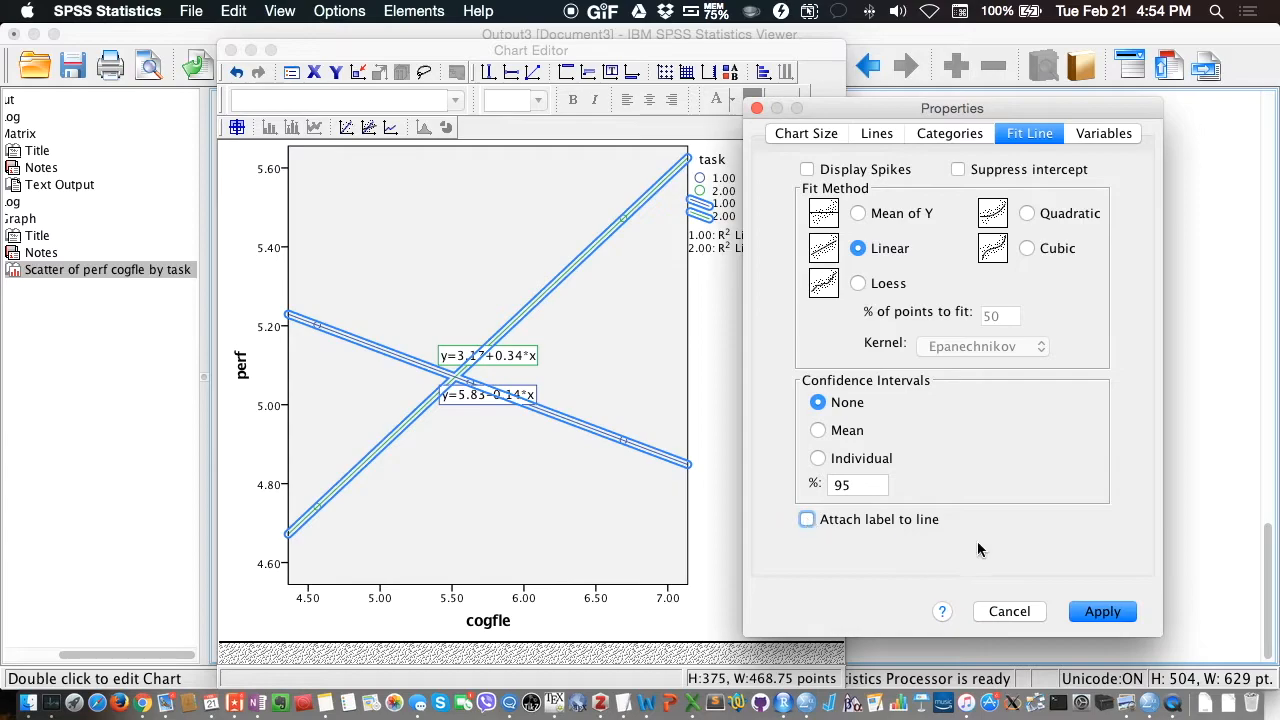
left_click(1100, 612)
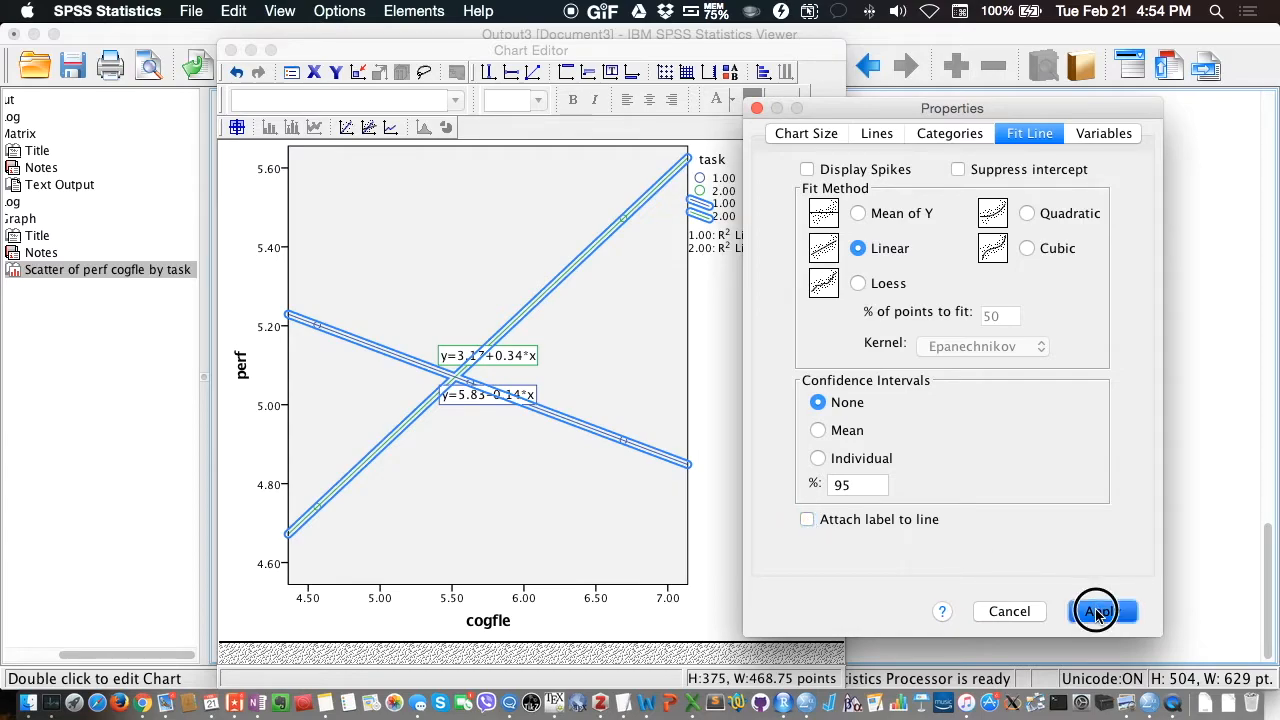
left_click(757, 108)
left_click(741, 354)
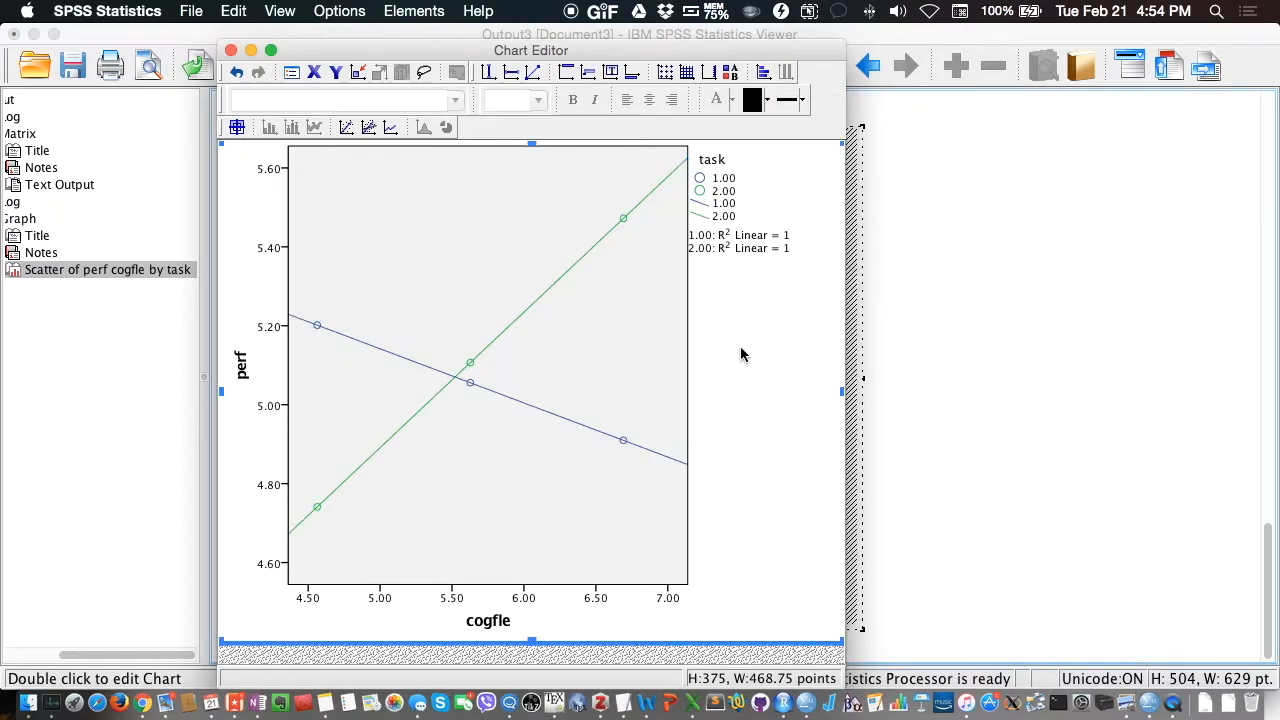